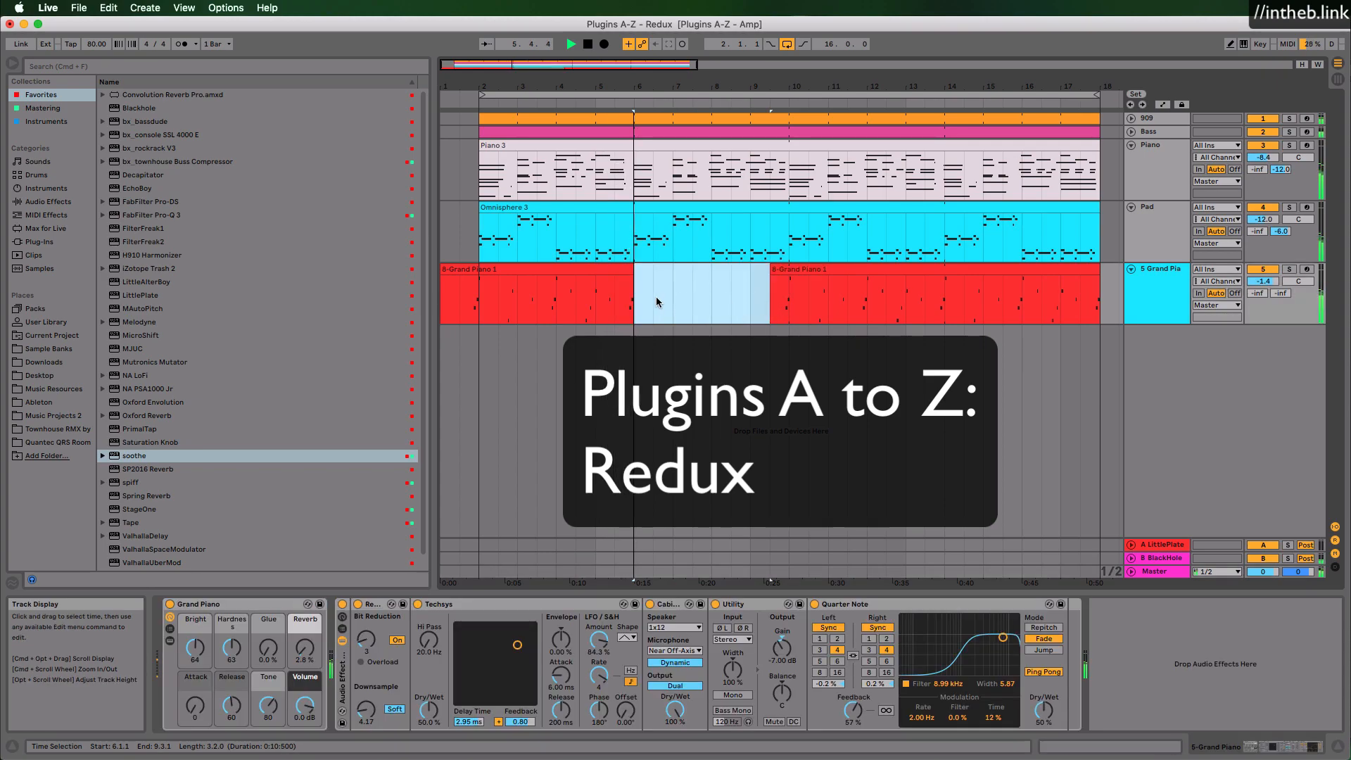
Shorten the first Grand Piano clip so it ends at 5.3.1.
click(630, 270)
drag(631, 270, 613, 270)
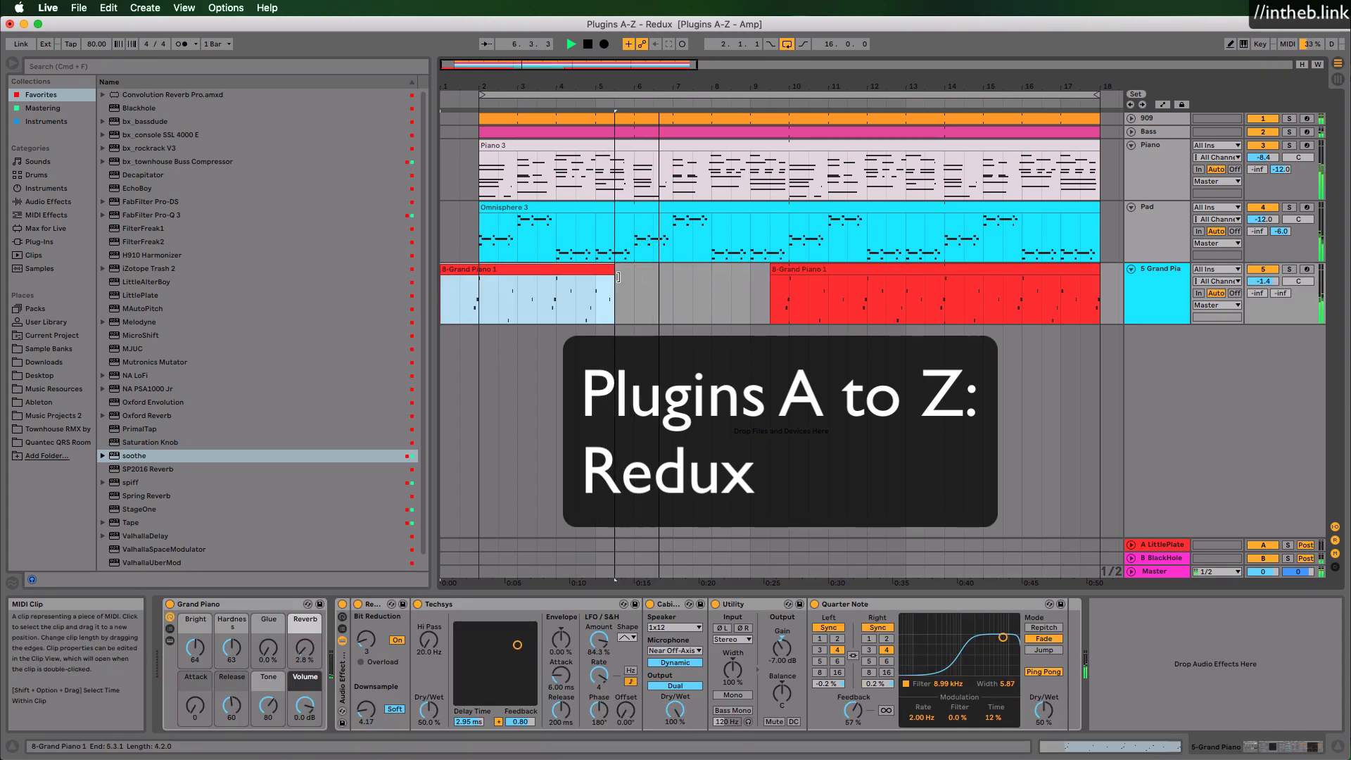
click(711, 292)
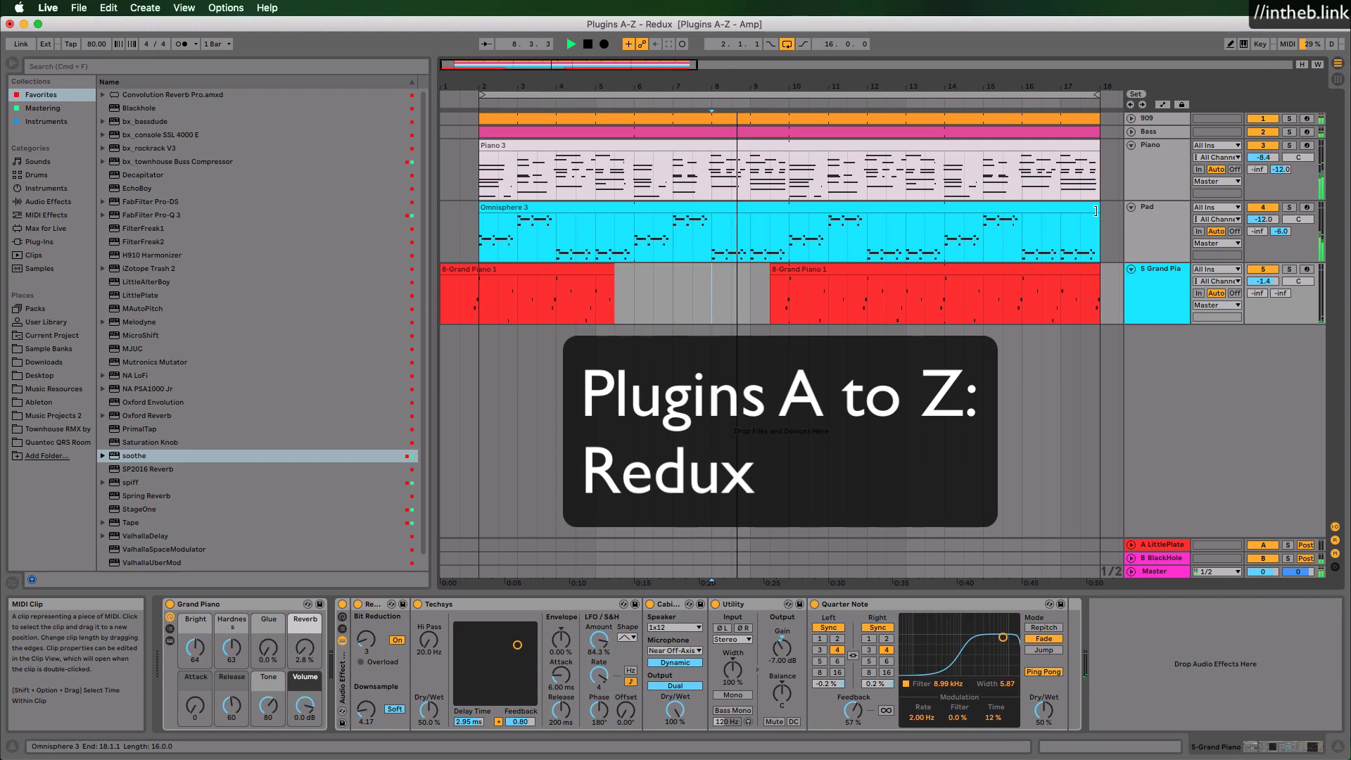
Trim the Pad track's Omnisphere clip and the 909 track's clip so both end at bar 14.
drag(1095, 209, 944, 209)
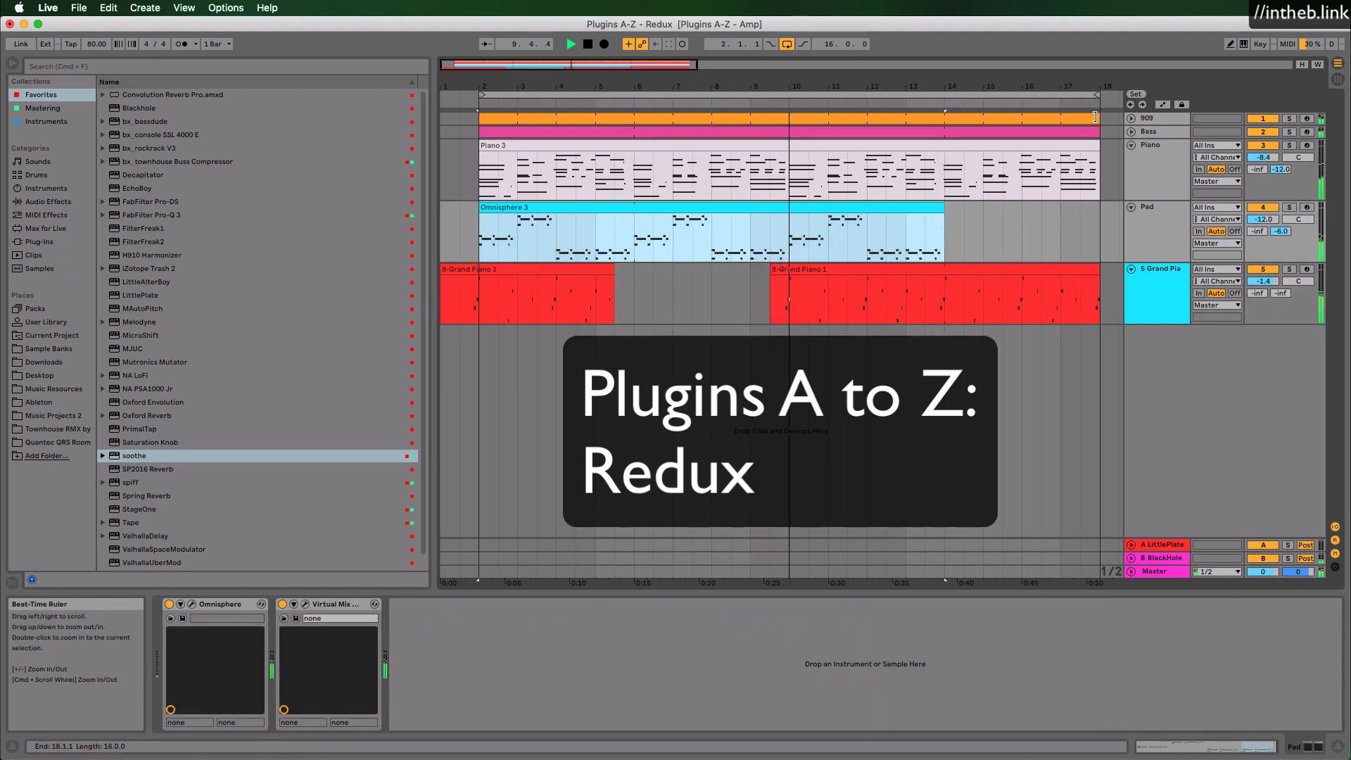
drag(1092, 120, 934, 122)
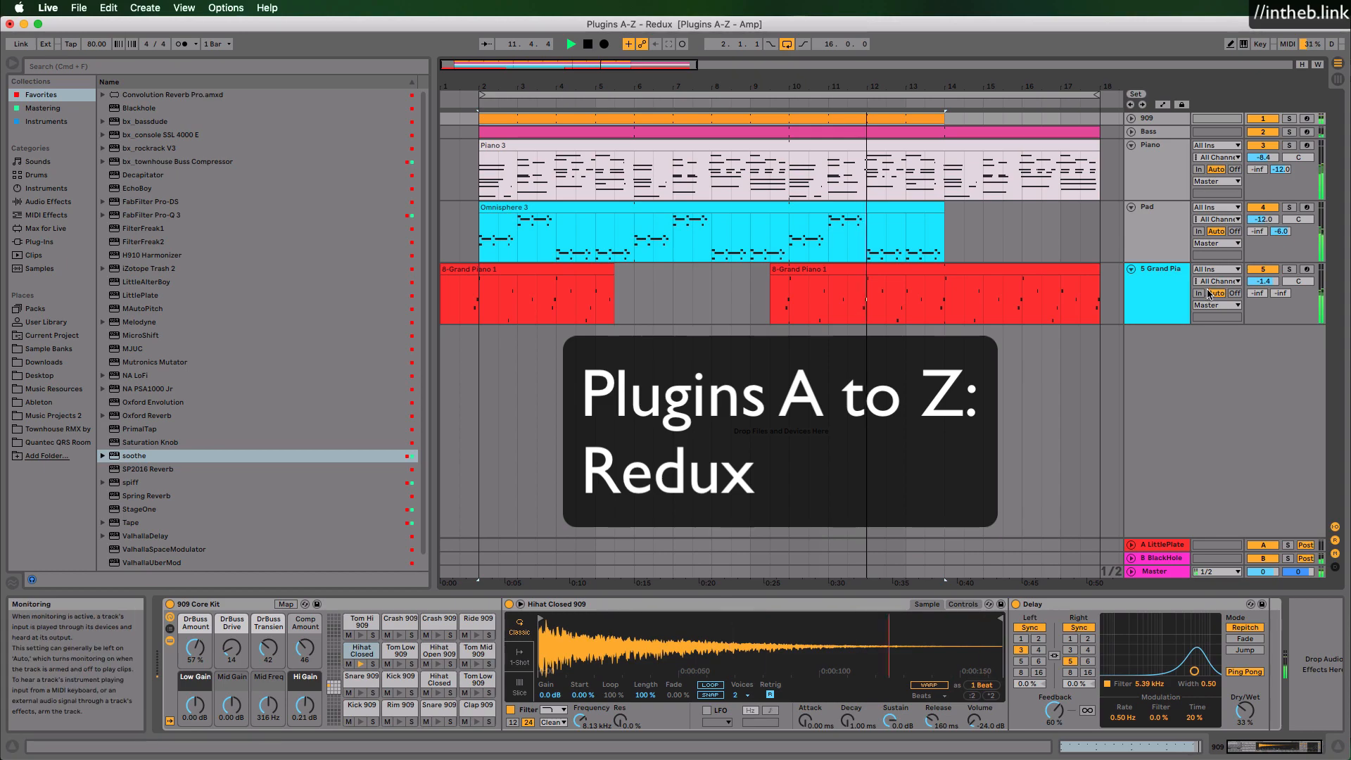
Collapse the Piano and Pad tracks and extend the end of the second Grand Piano clip by about half a bar.
click(1130, 146)
click(1131, 159)
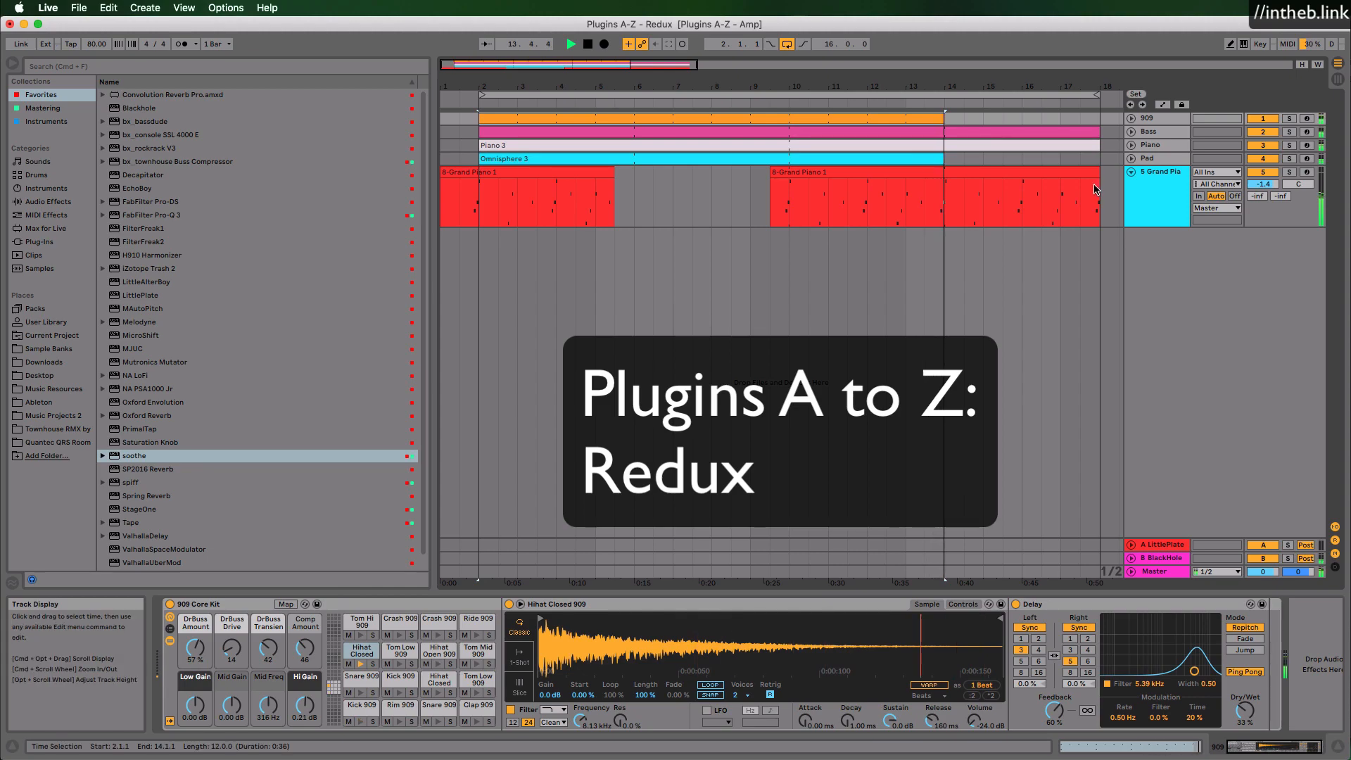
mouse_move(1093, 174)
mouse_down()
mouse_move(1121, 174)
mouse_move(1072, 175)
mouse_up()
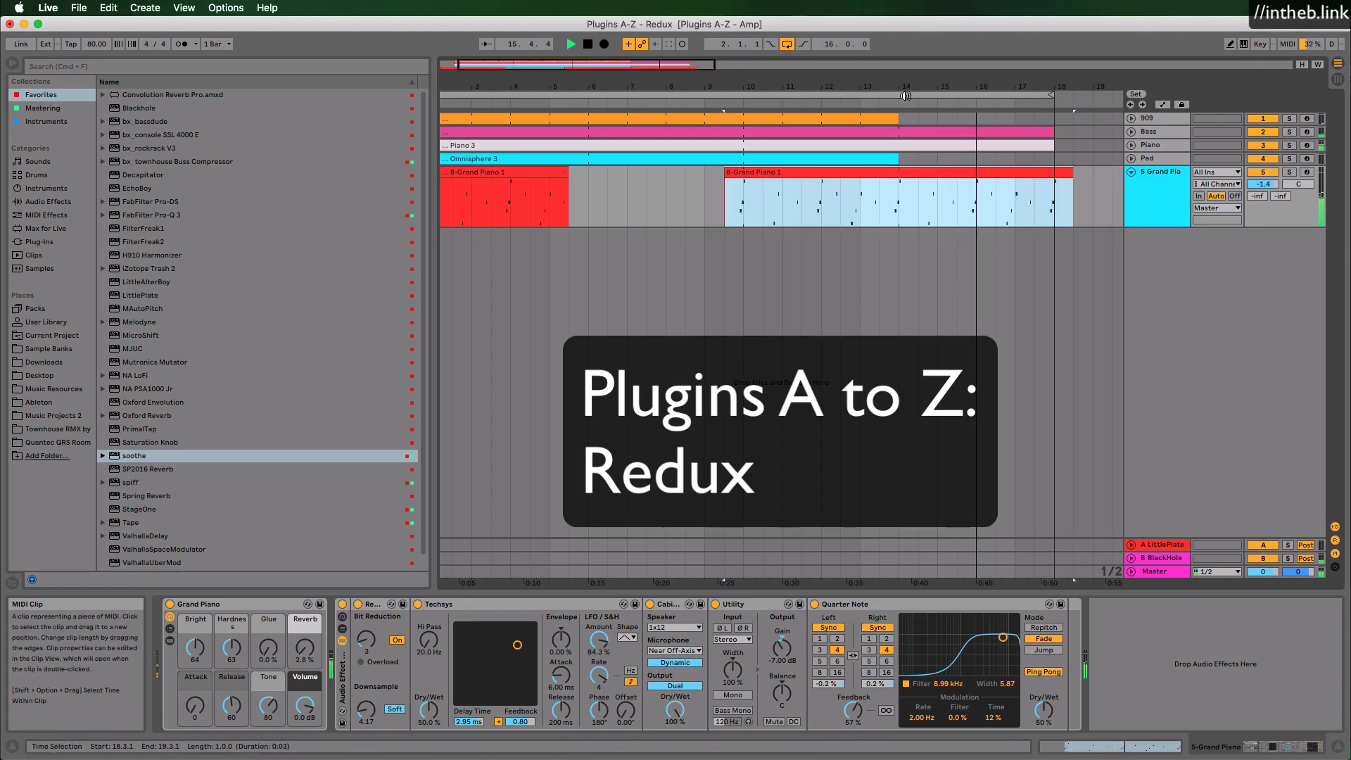
drag(809, 85, 717, 69)
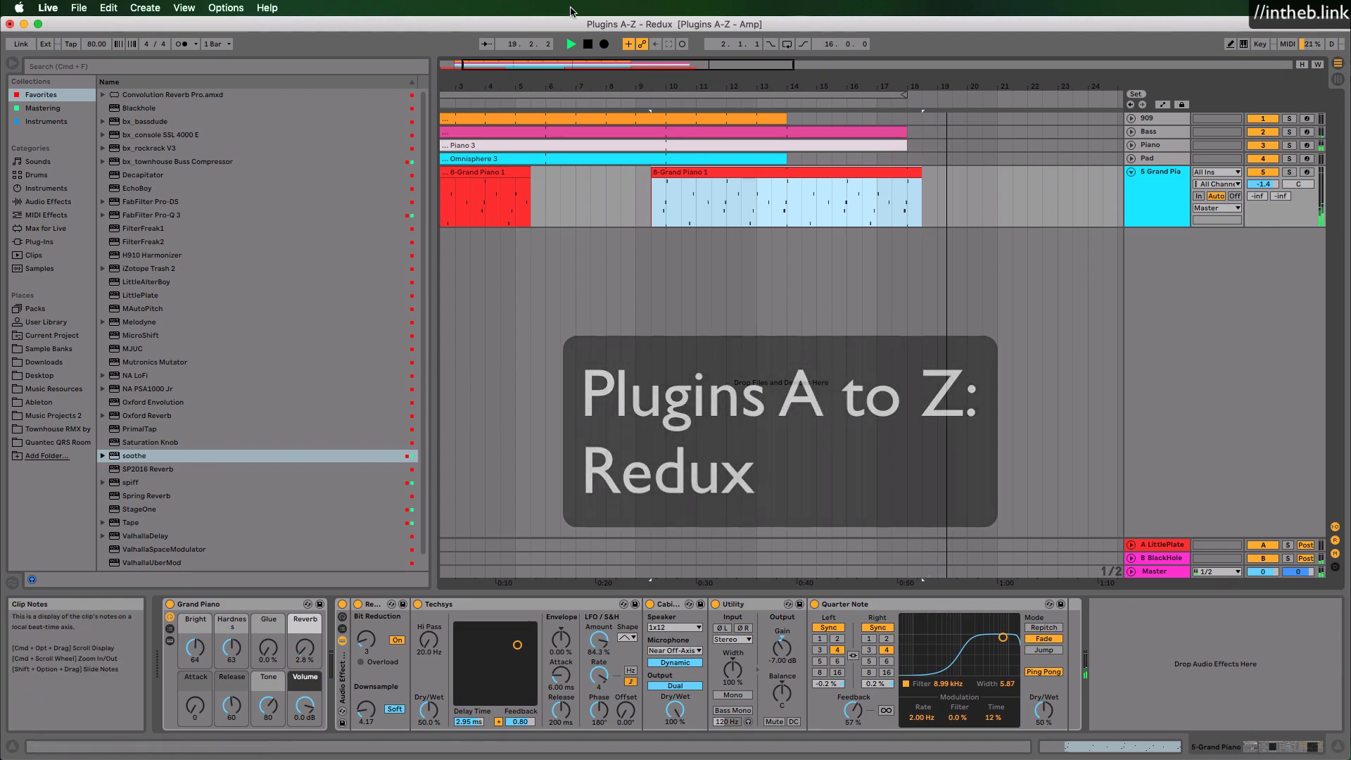
Solo the Grand Piano track, bypass its Audio Effect Rack and listen to the second clip dry.
double_click(588, 44)
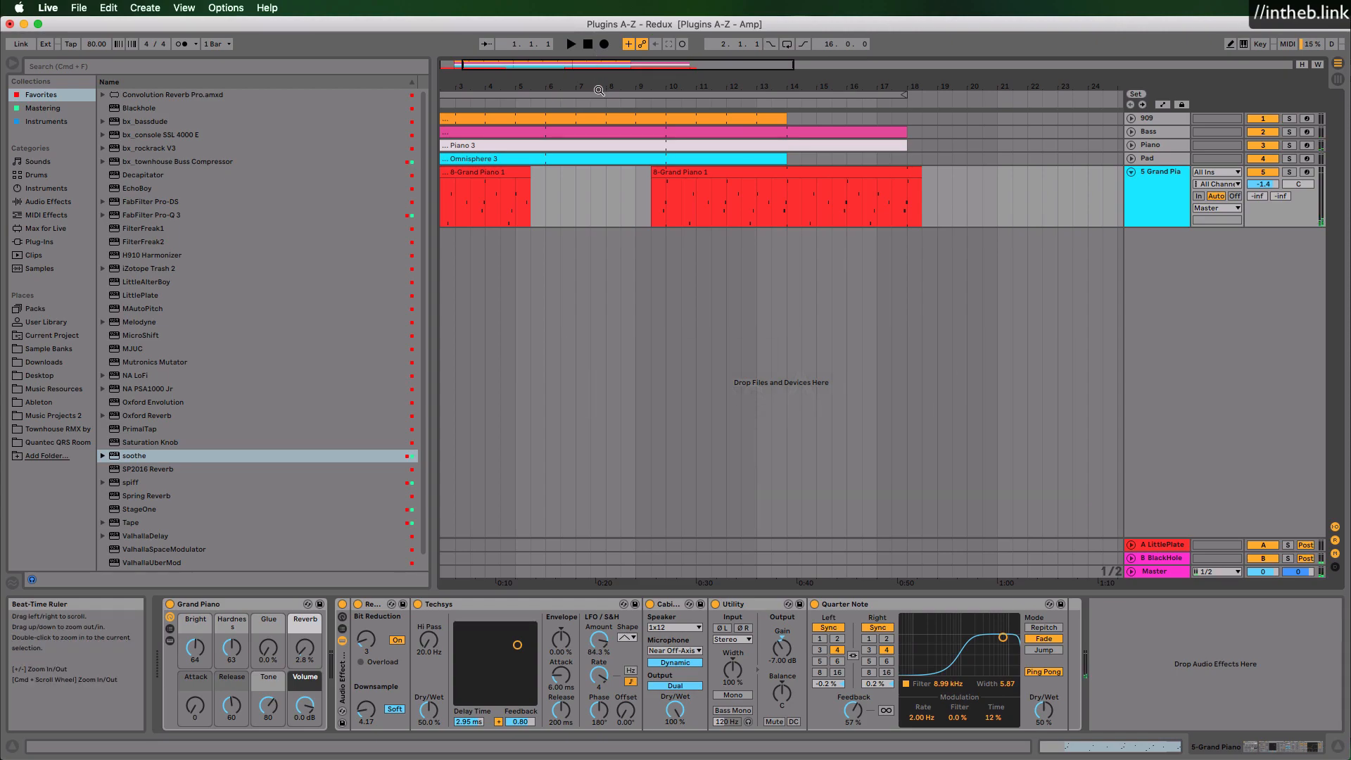
key(Home)
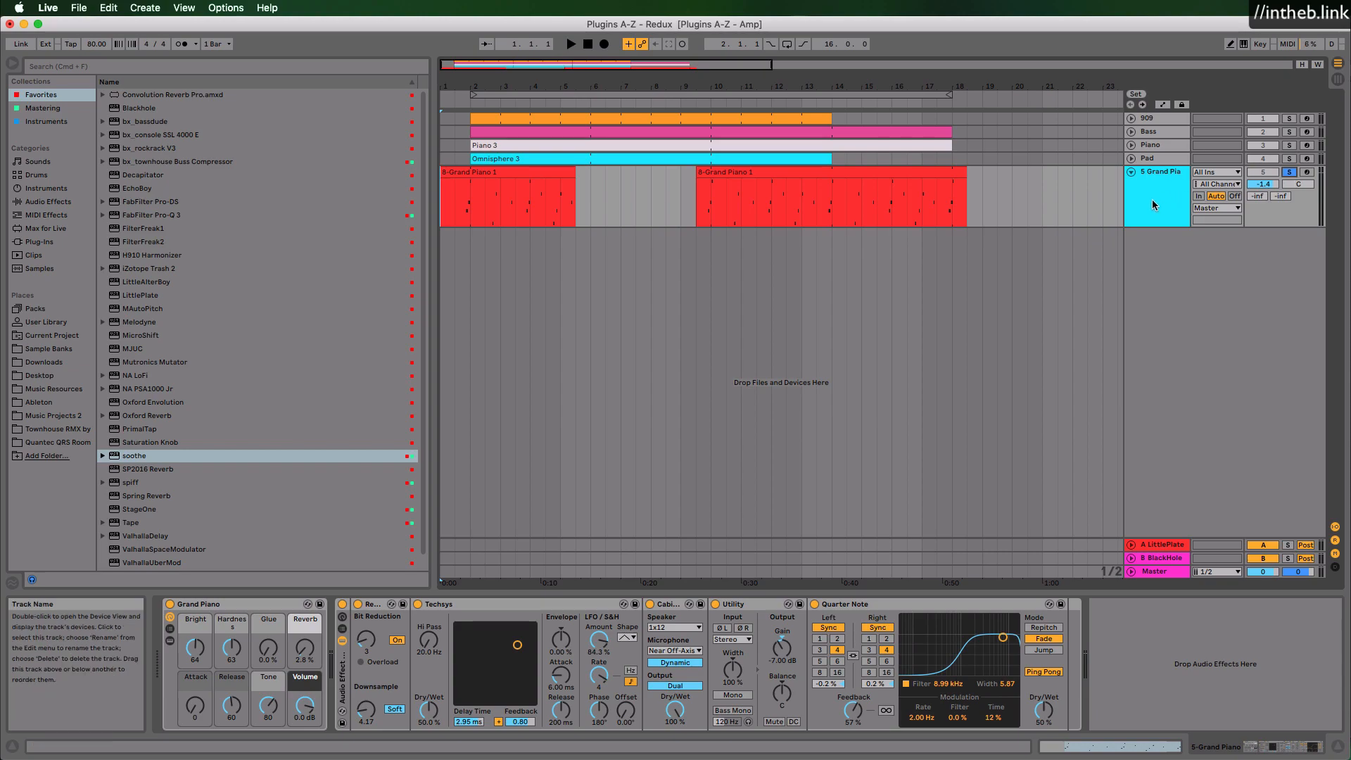
click(342, 603)
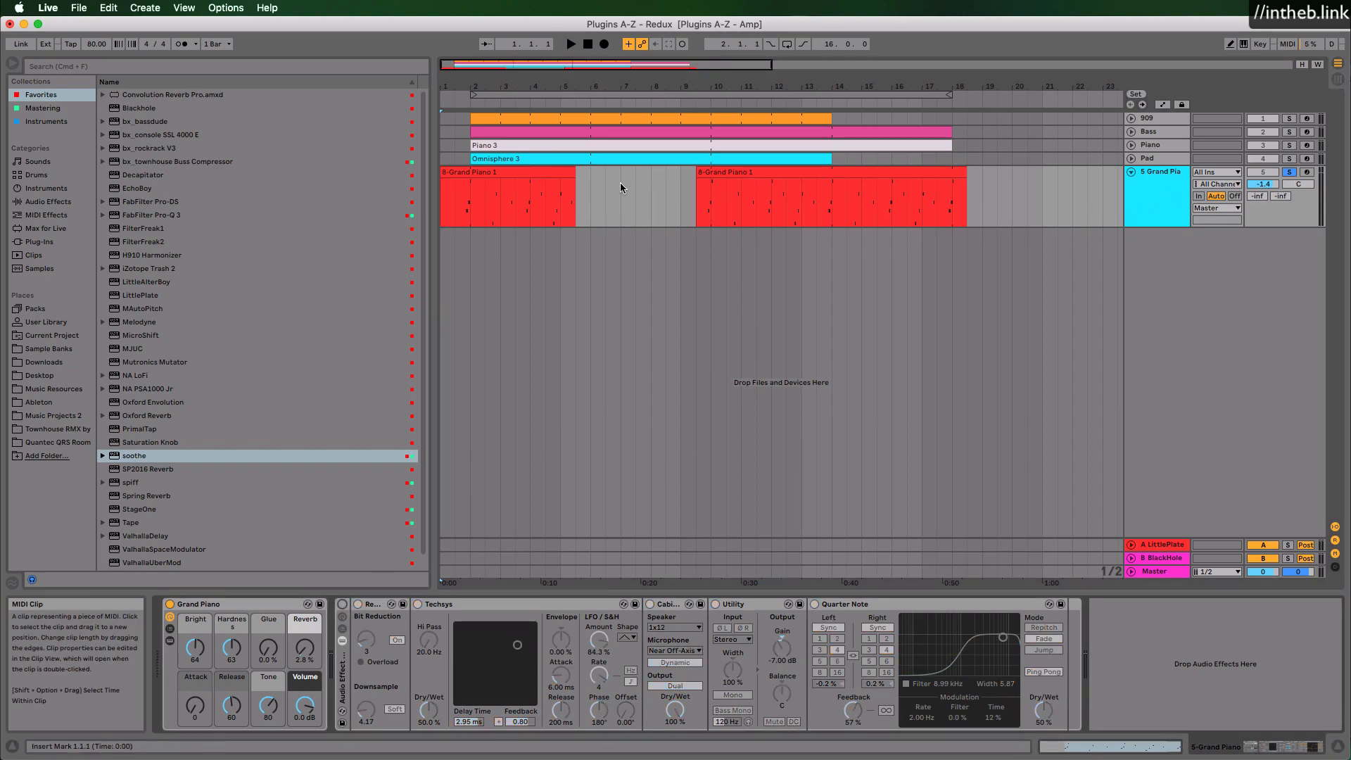
click(732, 171)
key(space)
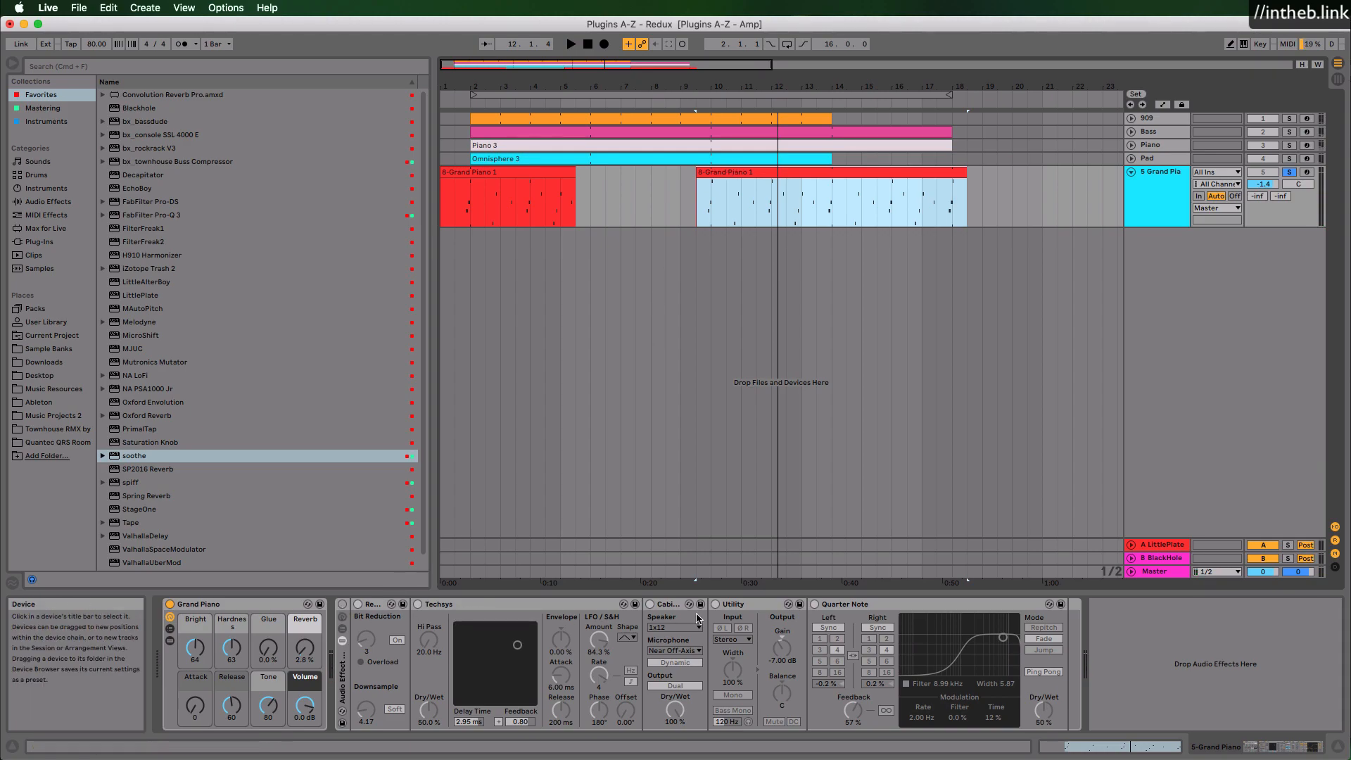
Reactivate the Audio Effect Rack, turn off return tracks A and B during playback, and stop.
click(344, 605)
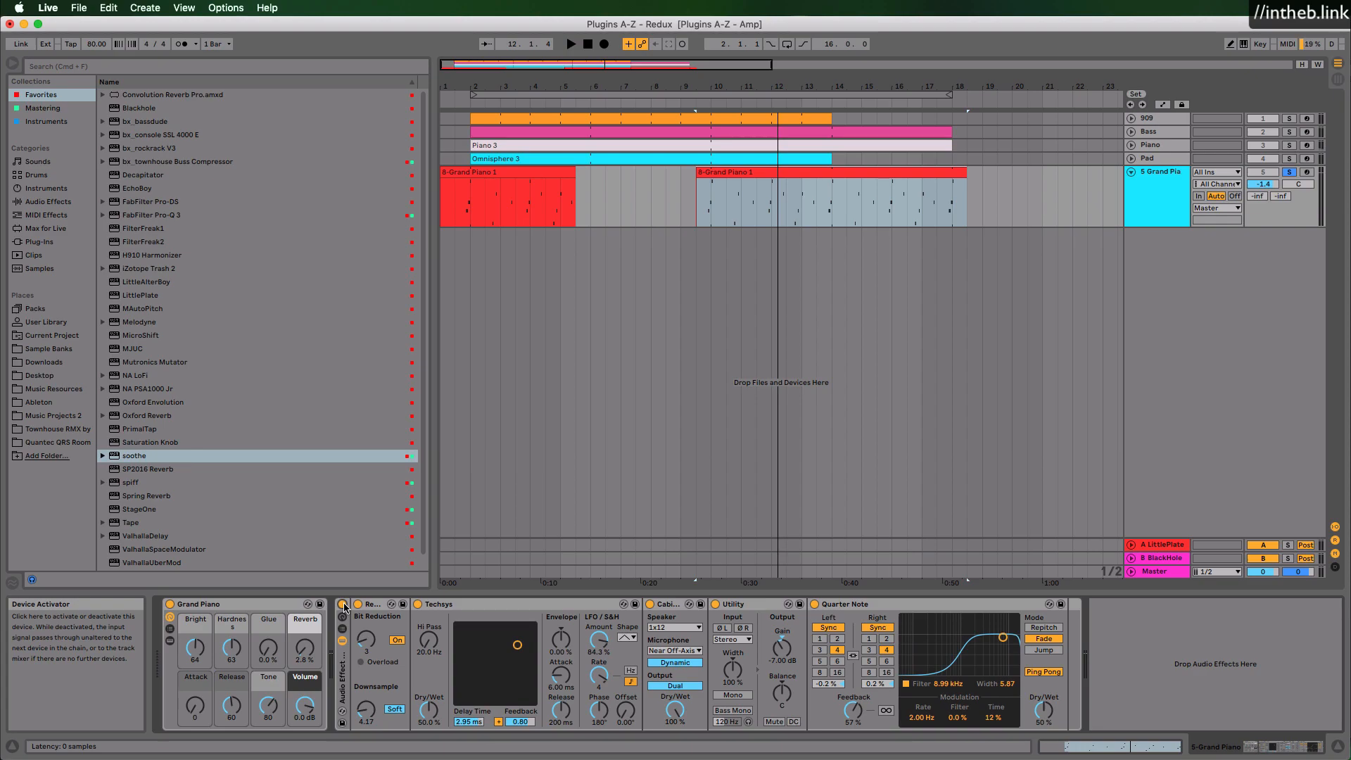
key(space)
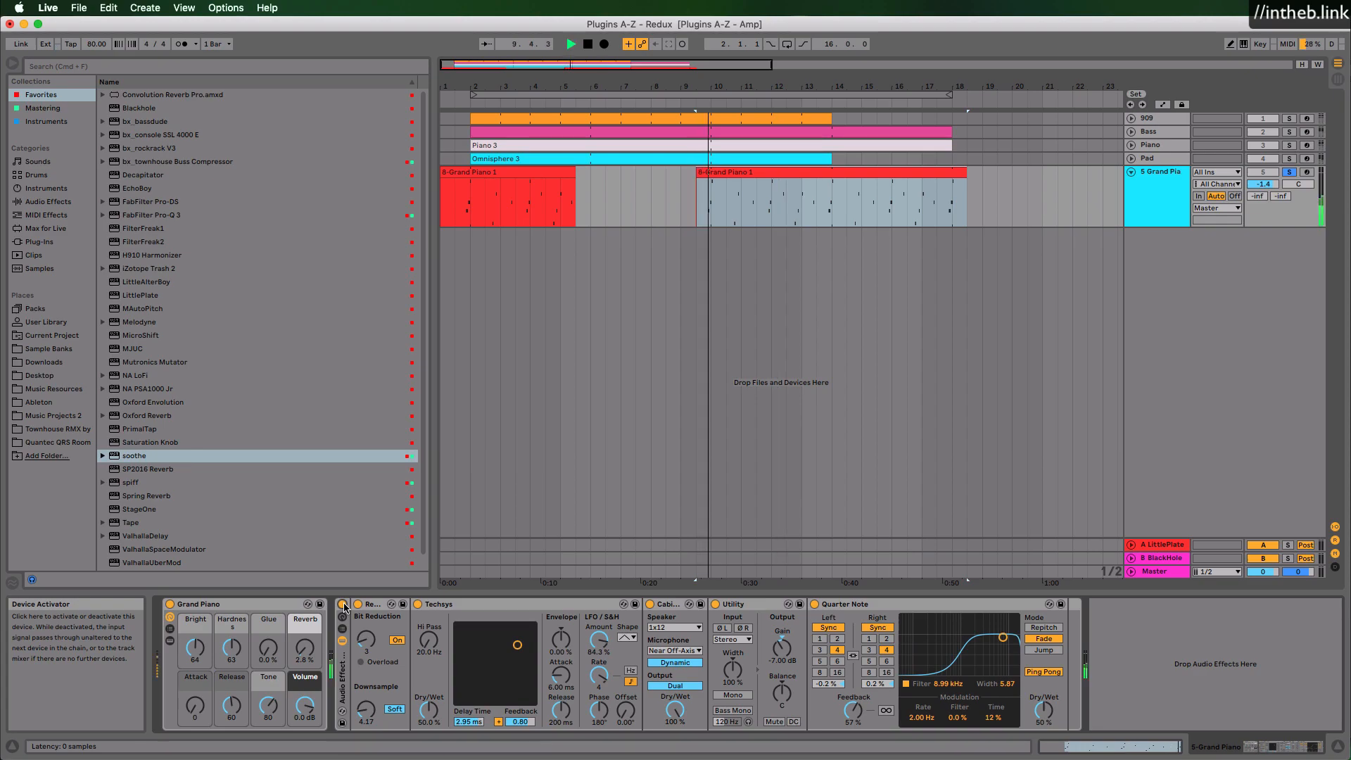
click(1263, 559)
click(1263, 545)
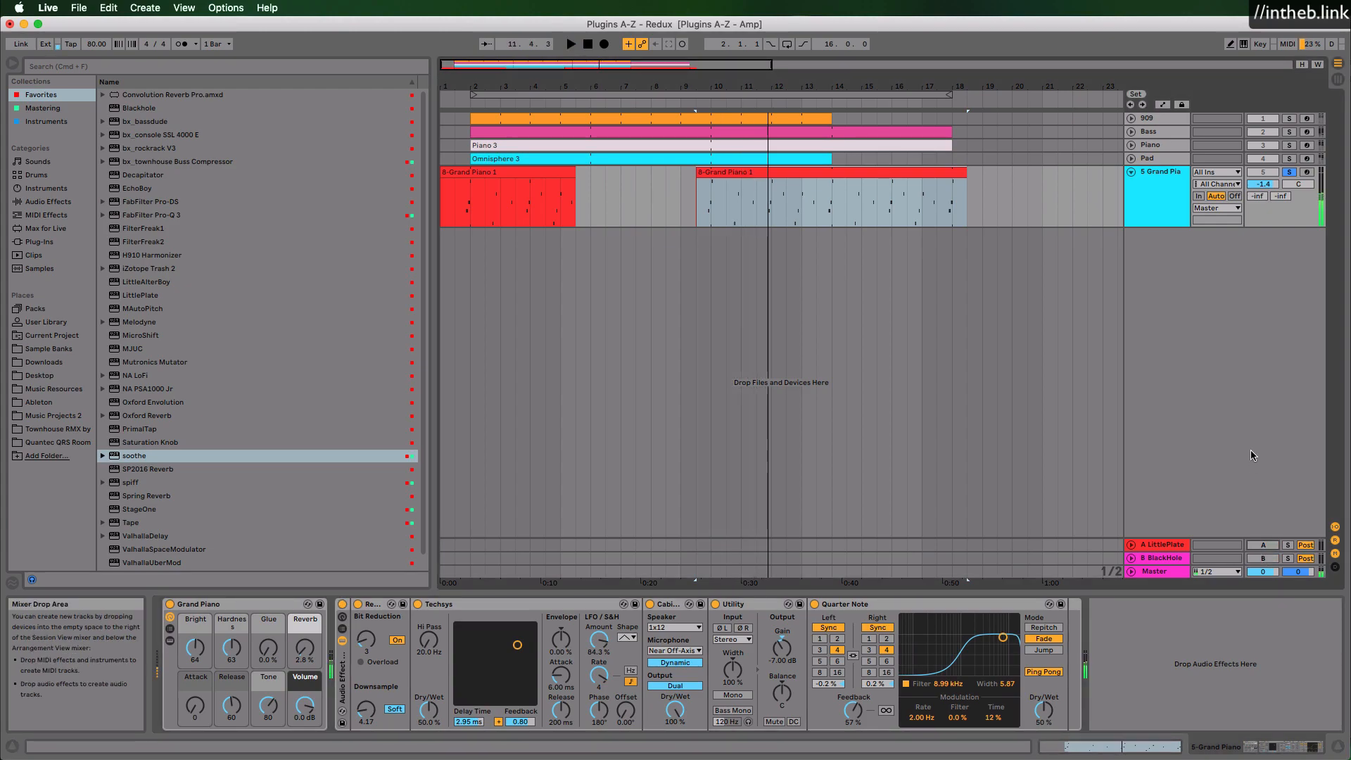
double_click(588, 44)
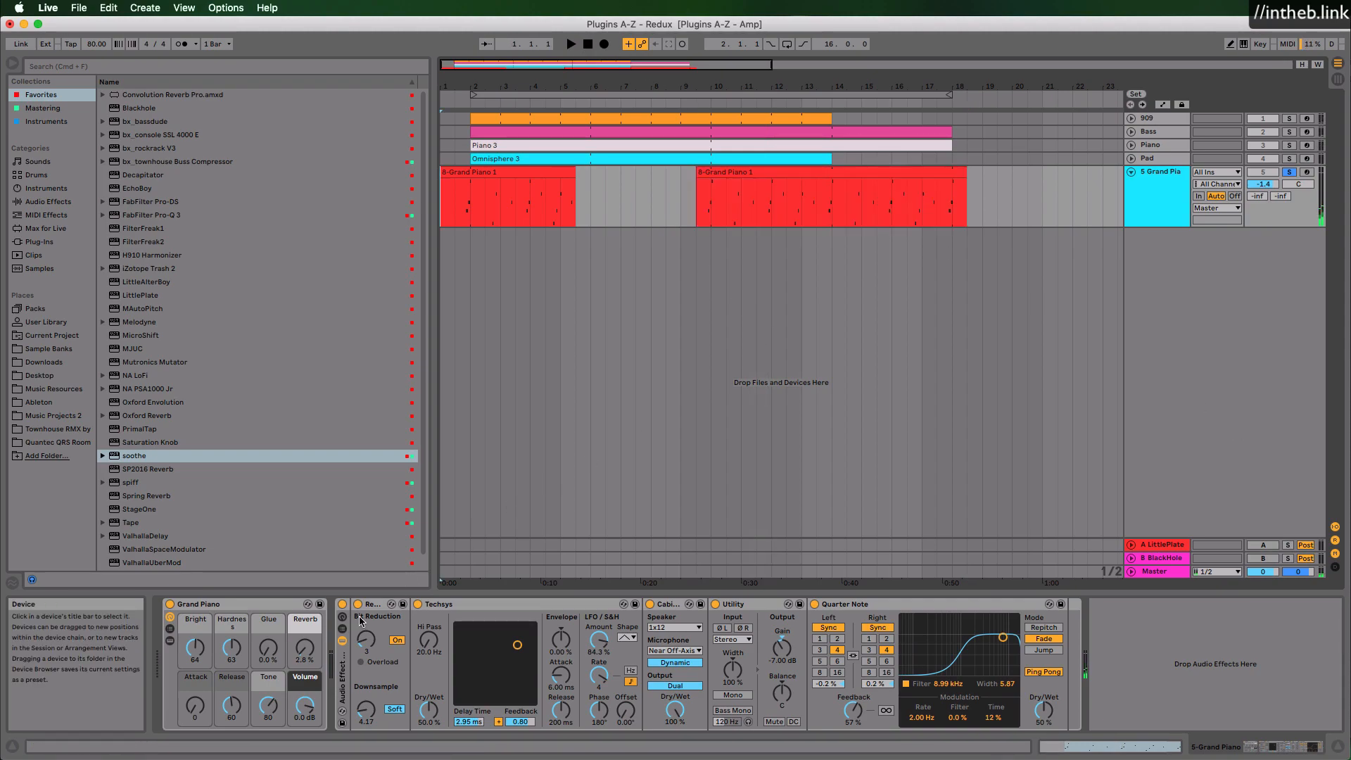
Bypass the Audio Effect Rack and insert a Redux audio effect between the Grand Piano instrument and the rack.
click(48, 202)
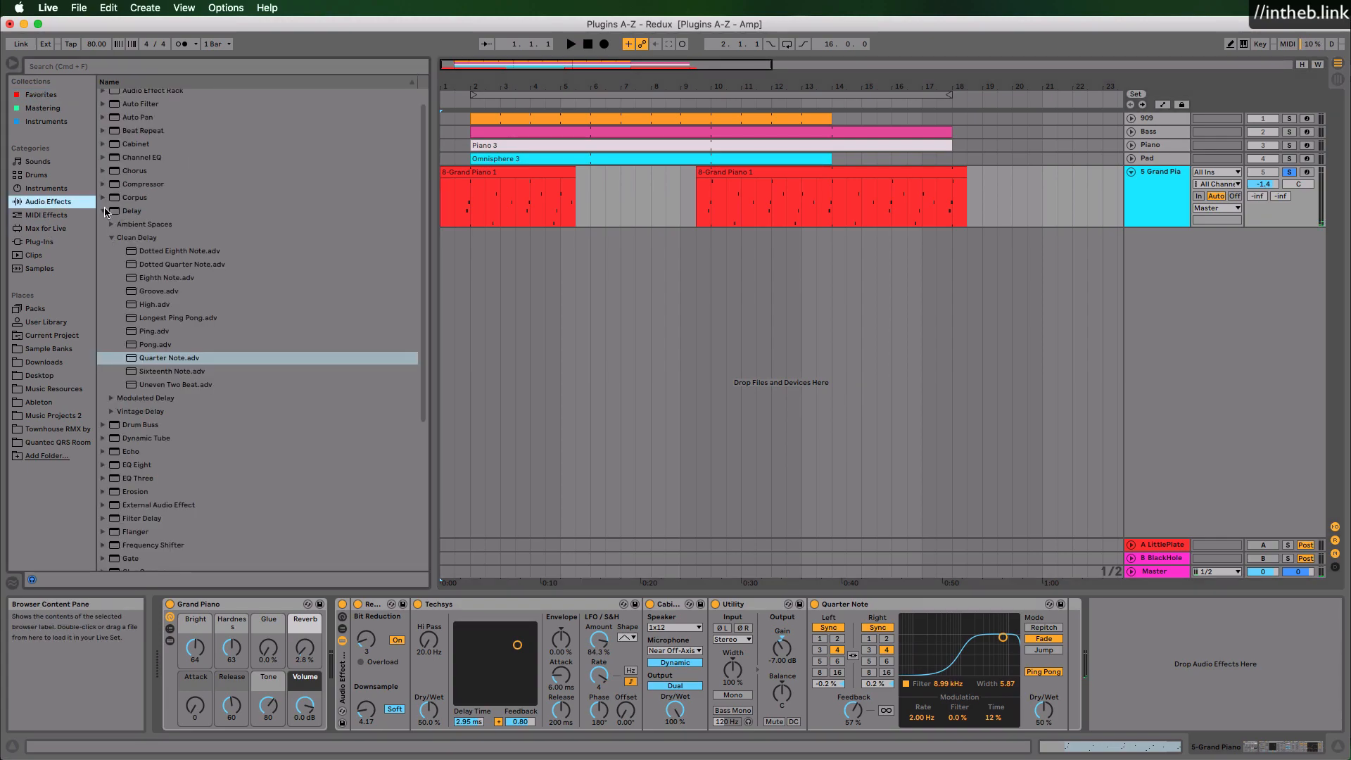
click(104, 211)
scroll(150, 415, down, 2)
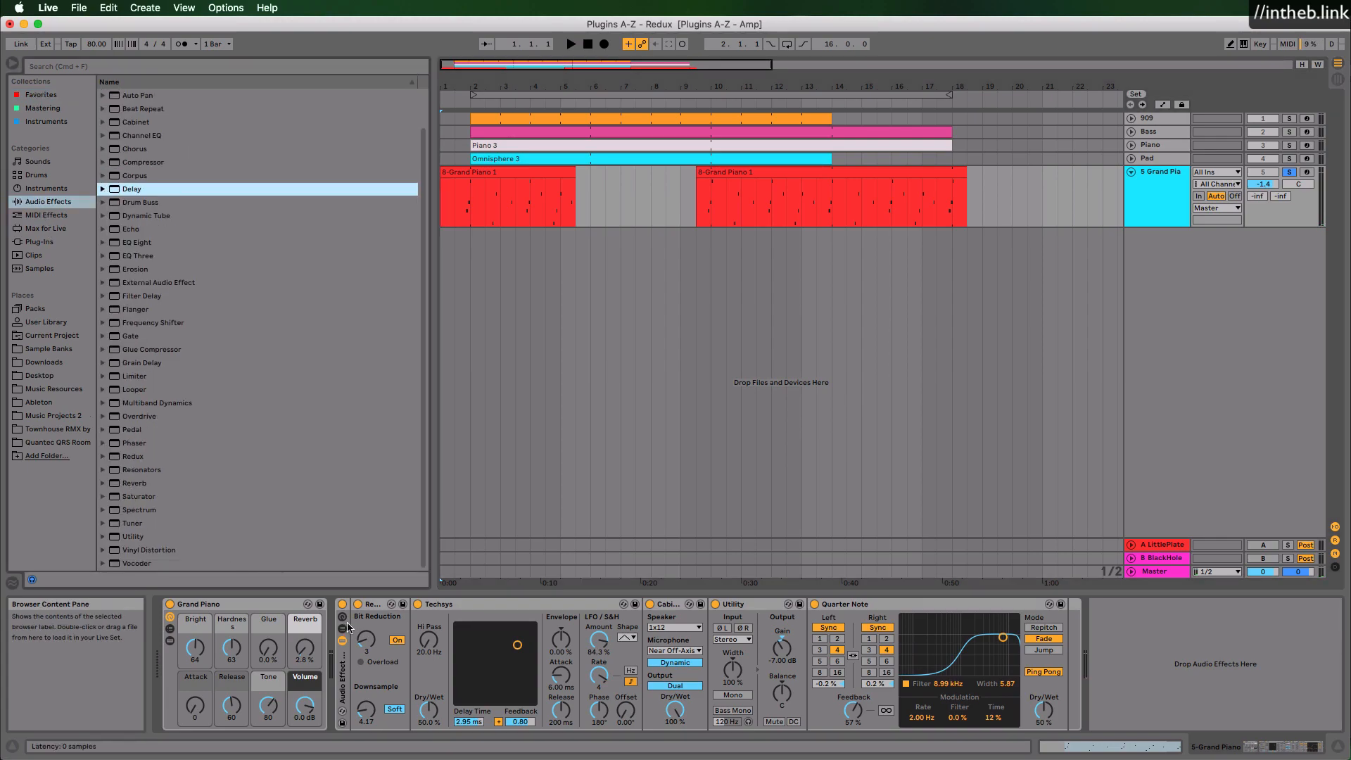
click(341, 603)
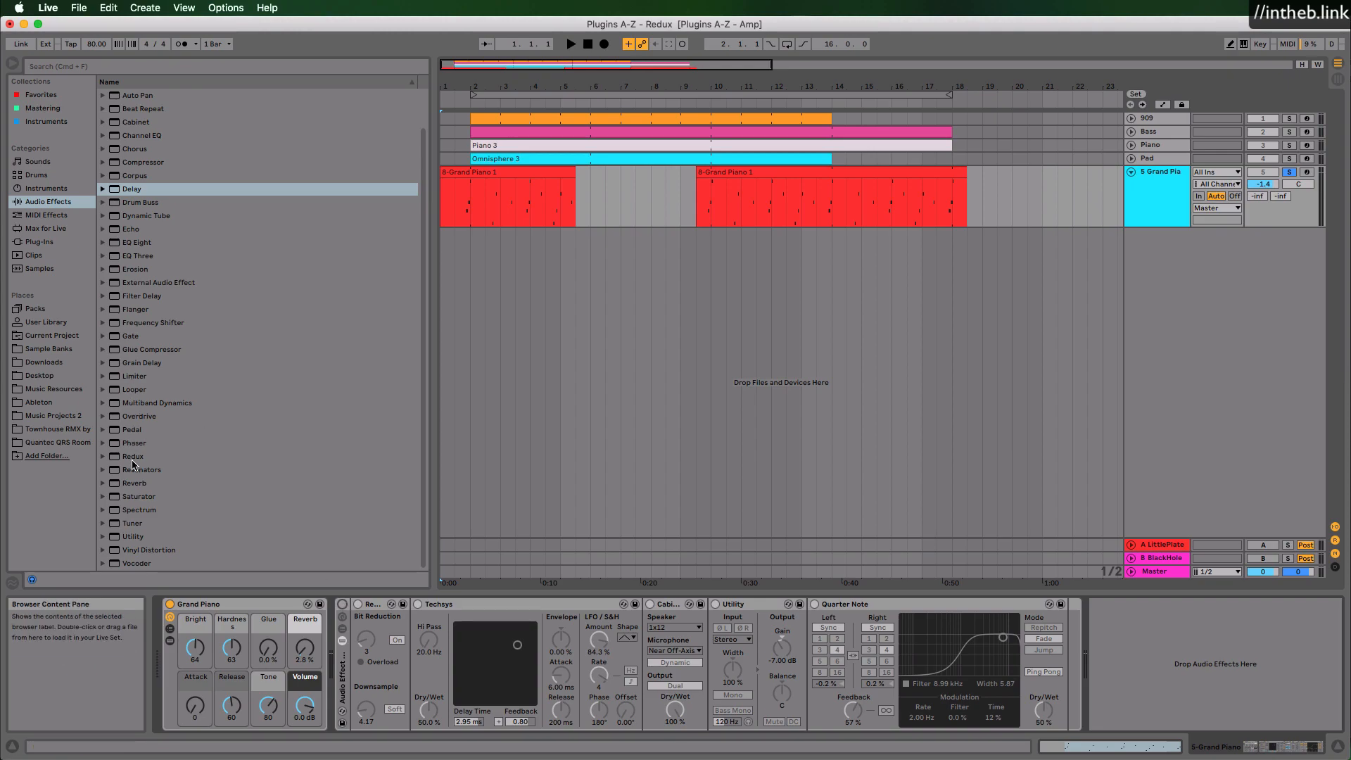
drag(132, 463, 335, 642)
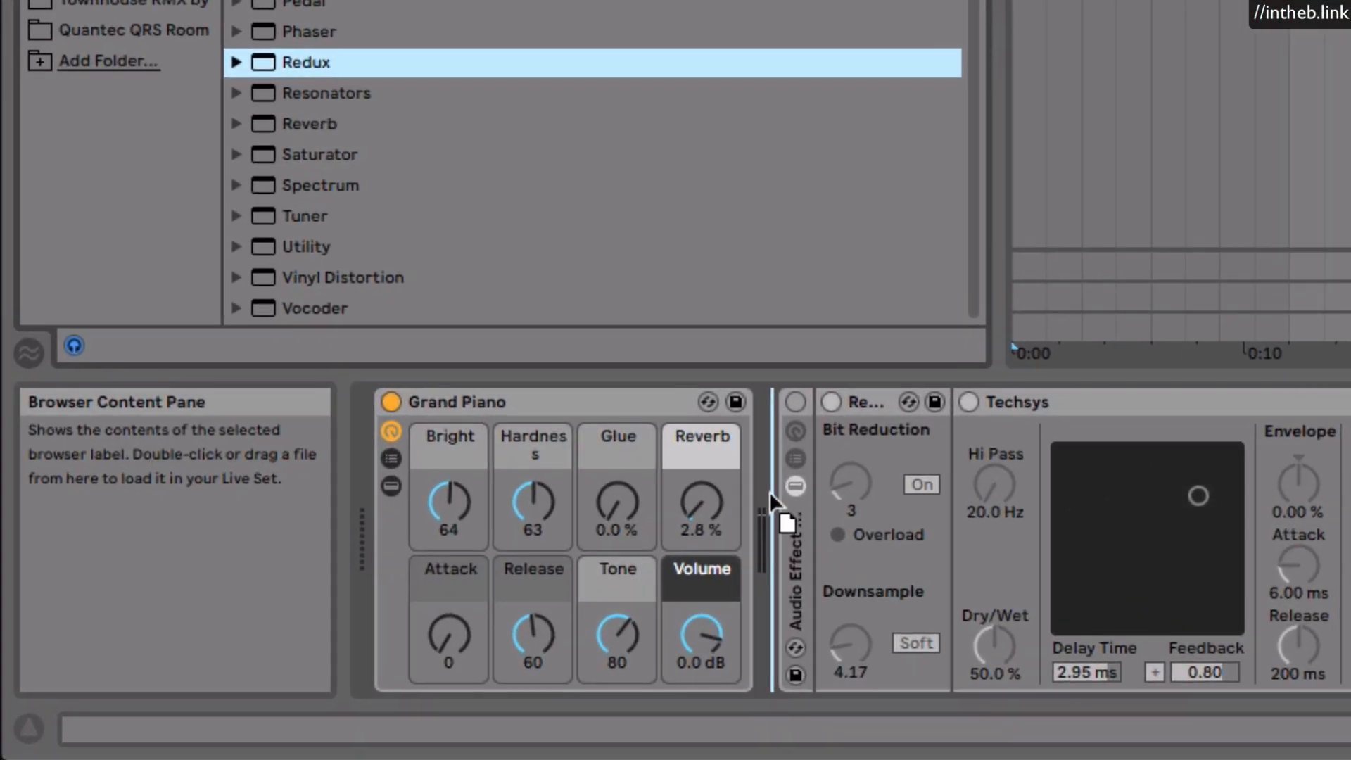
drag(770, 491, 767, 488)
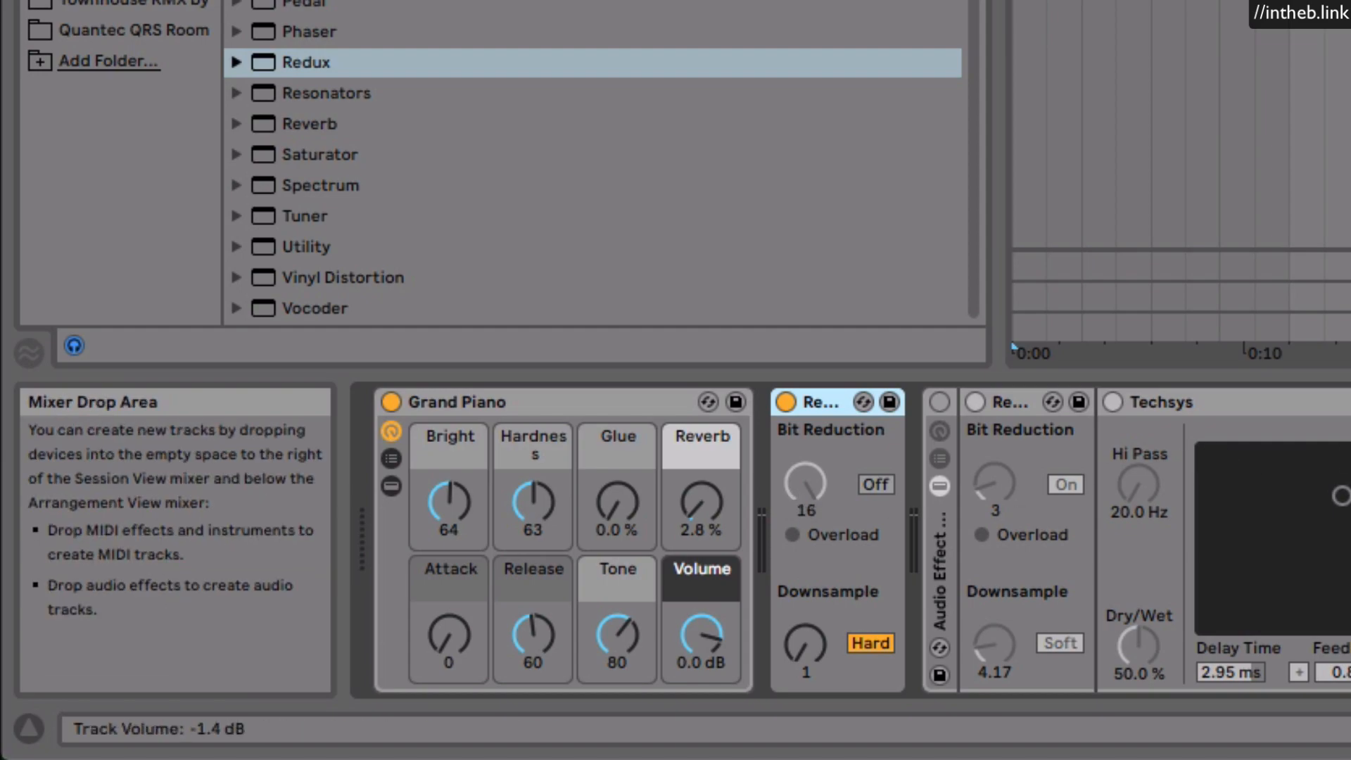
click(1115, 3)
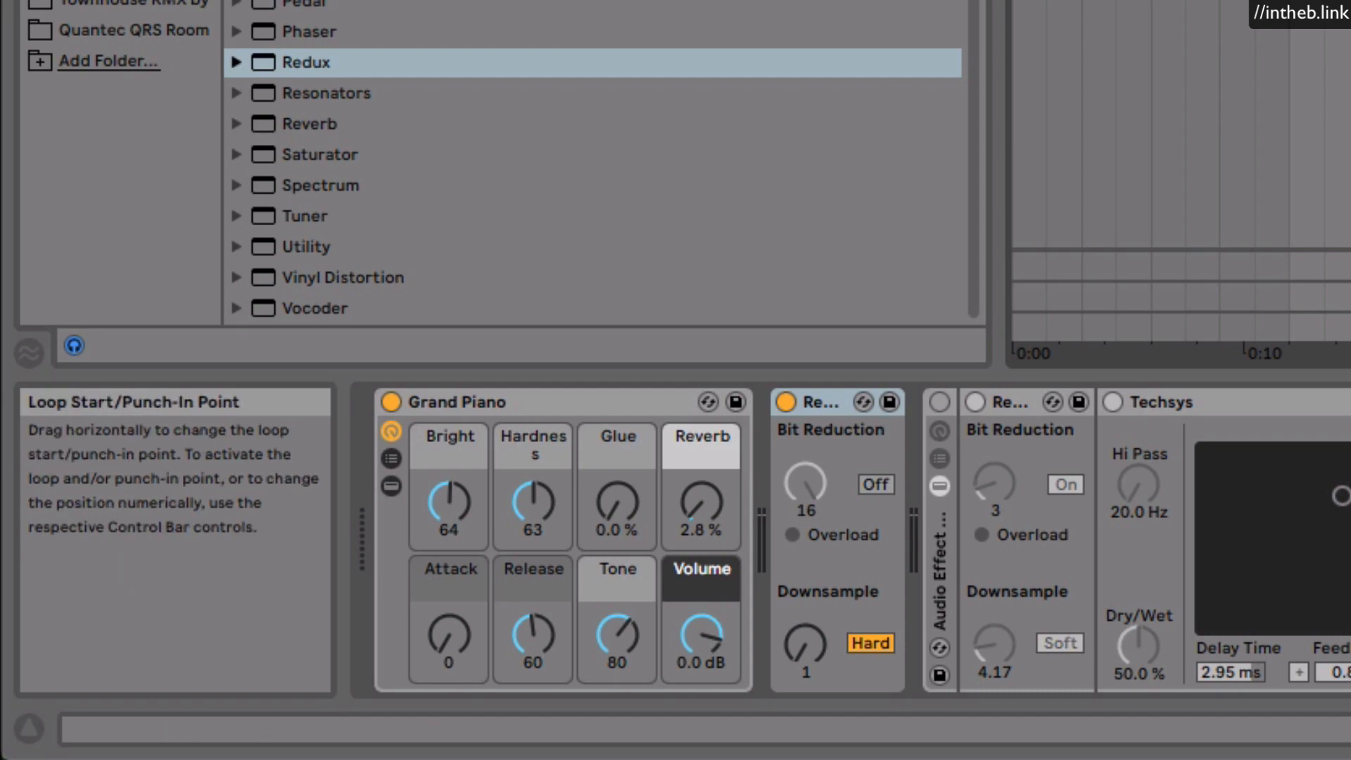
Try the new Redux's Downsample amount and return it to 1, switching the mode to Soft and back to Hard.
click(804, 401)
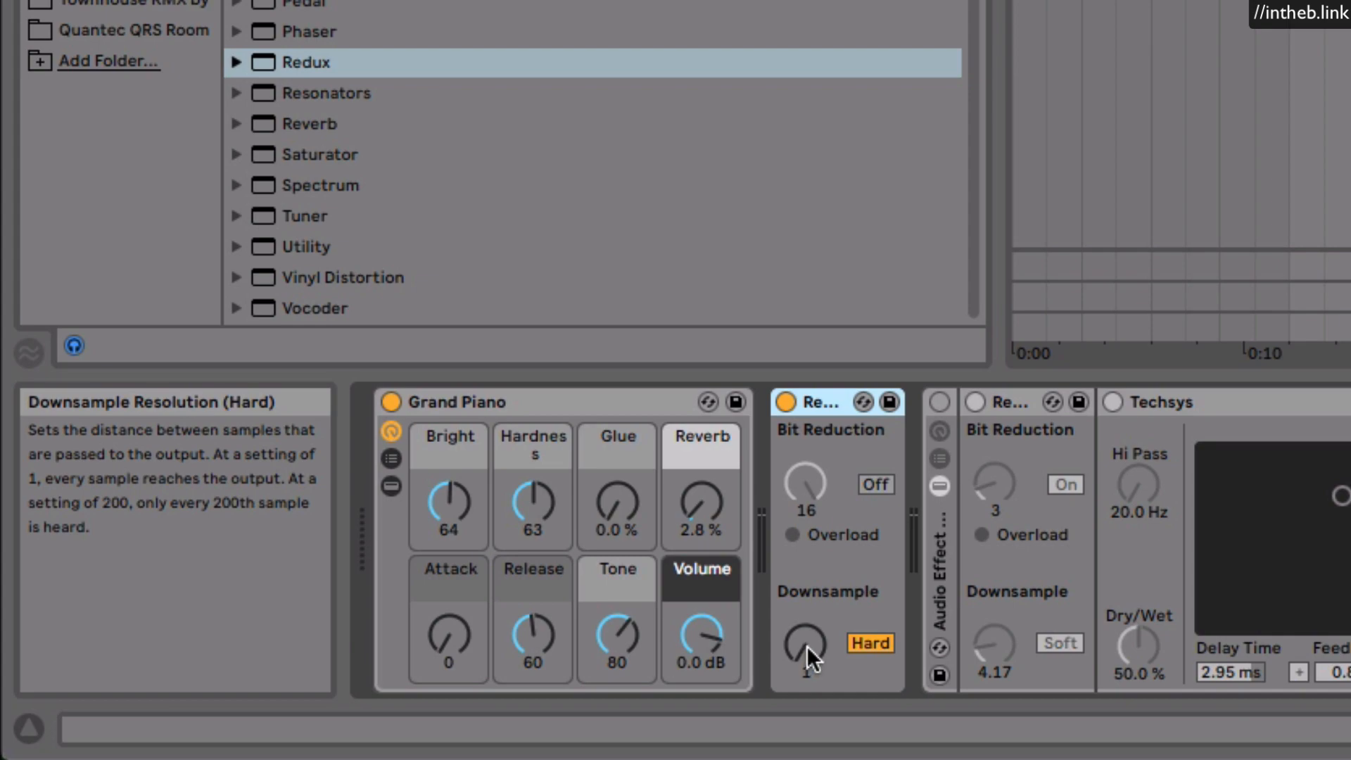
drag(804, 650, 804, 556)
drag(804, 650, 804, 739)
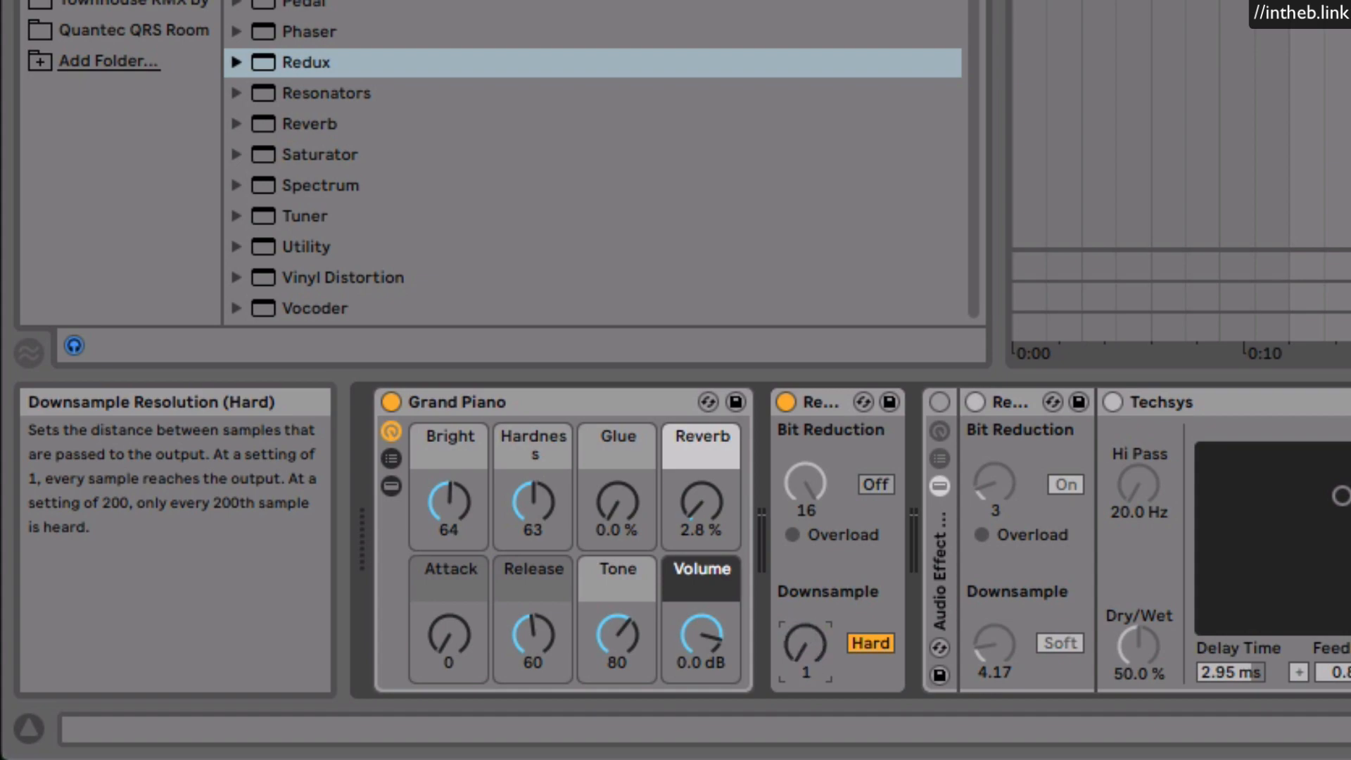
click(870, 644)
click(871, 644)
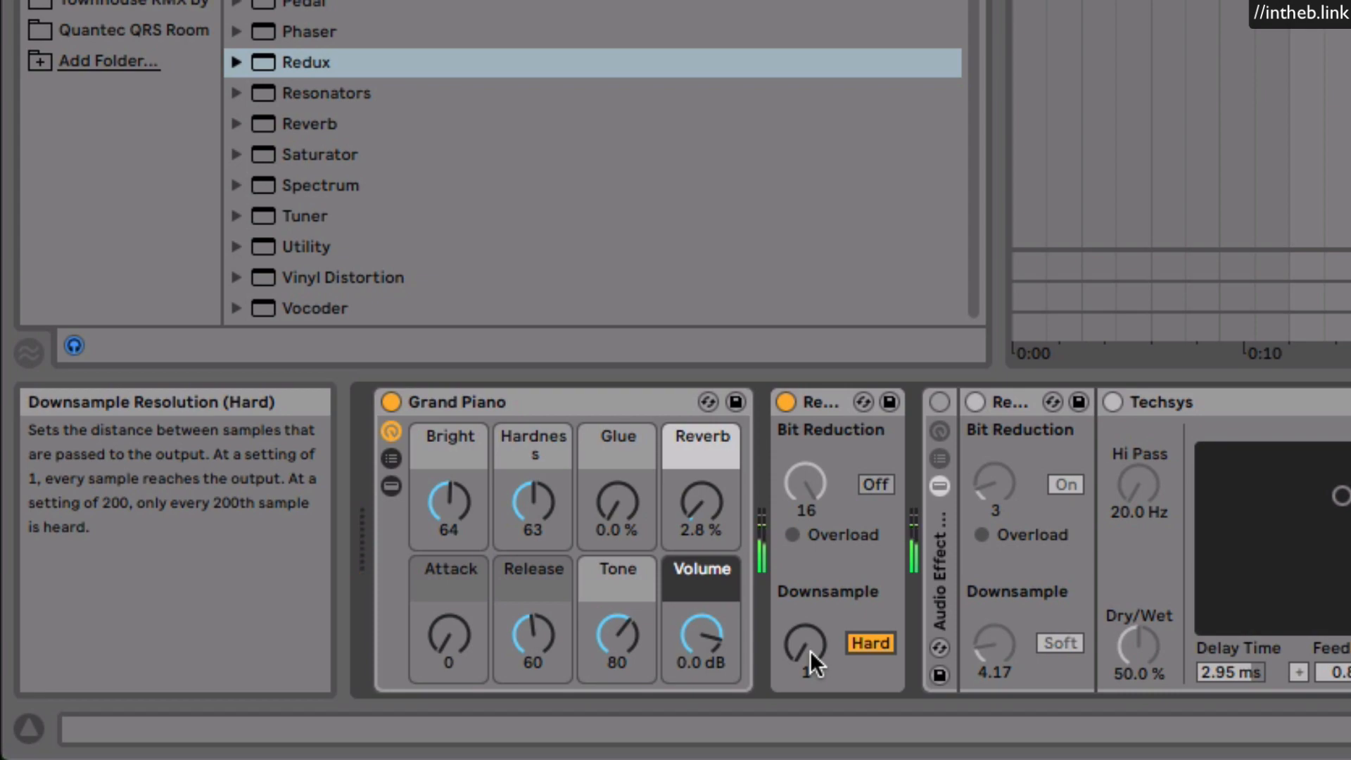
Sweep Redux's Hard Downsample through 34 and 70 up to 200 during playback, and bring it back to 1.
drag(809, 650, 804, 634)
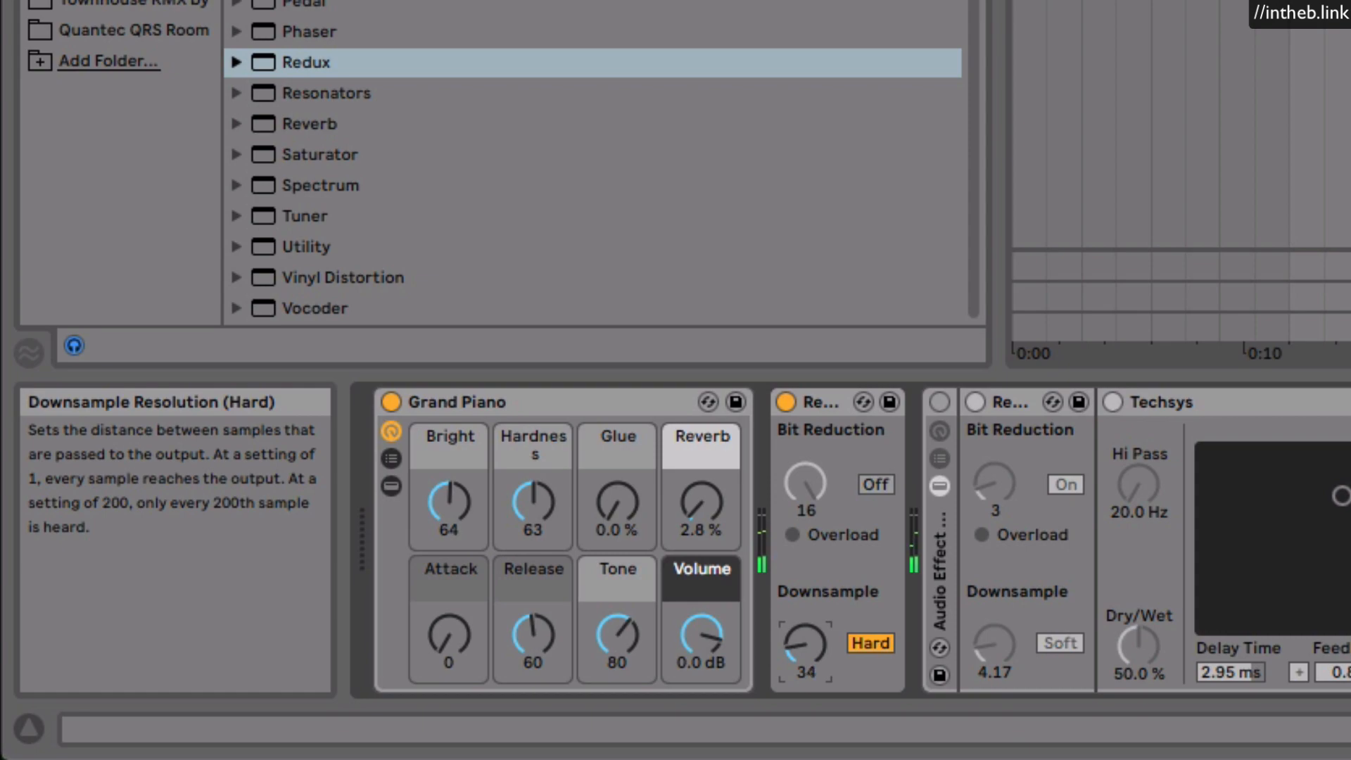
drag(804, 630, 804, 623)
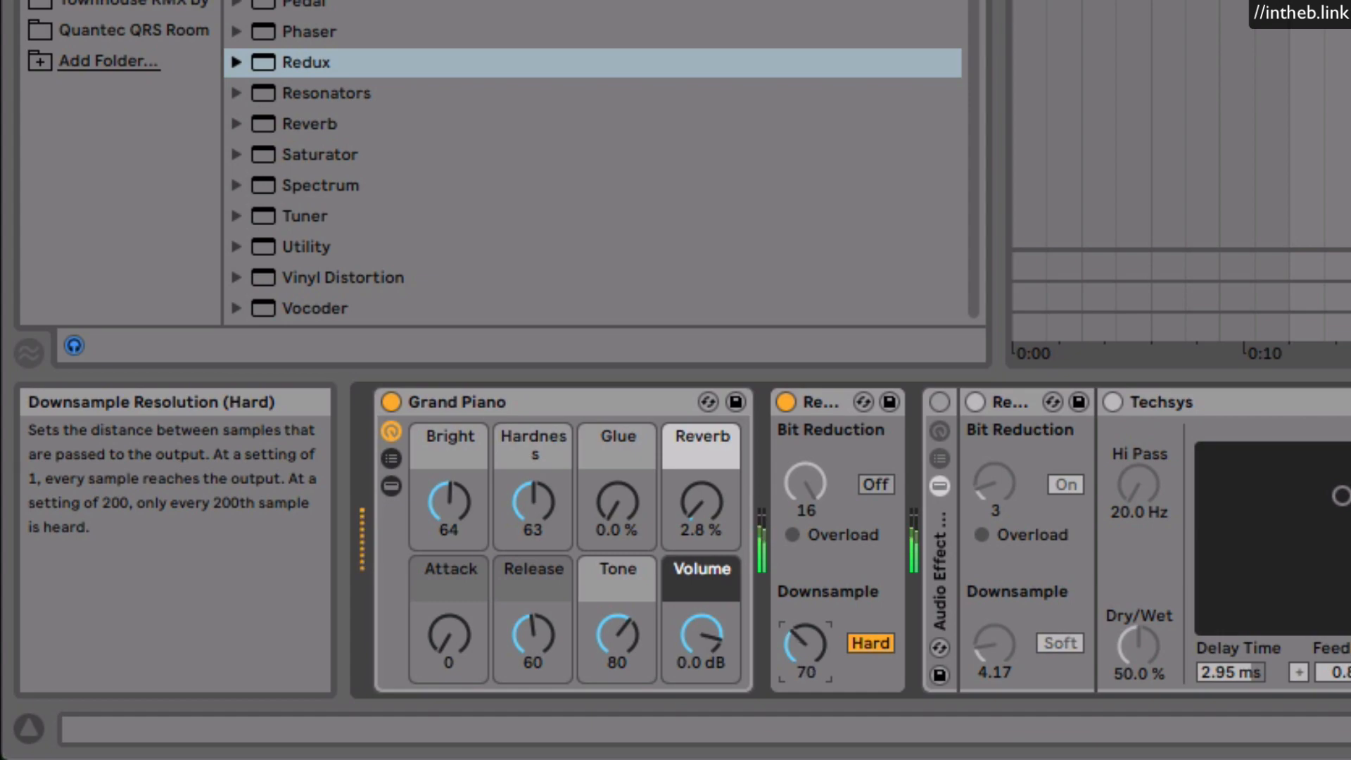
drag(804, 642, 804, 628)
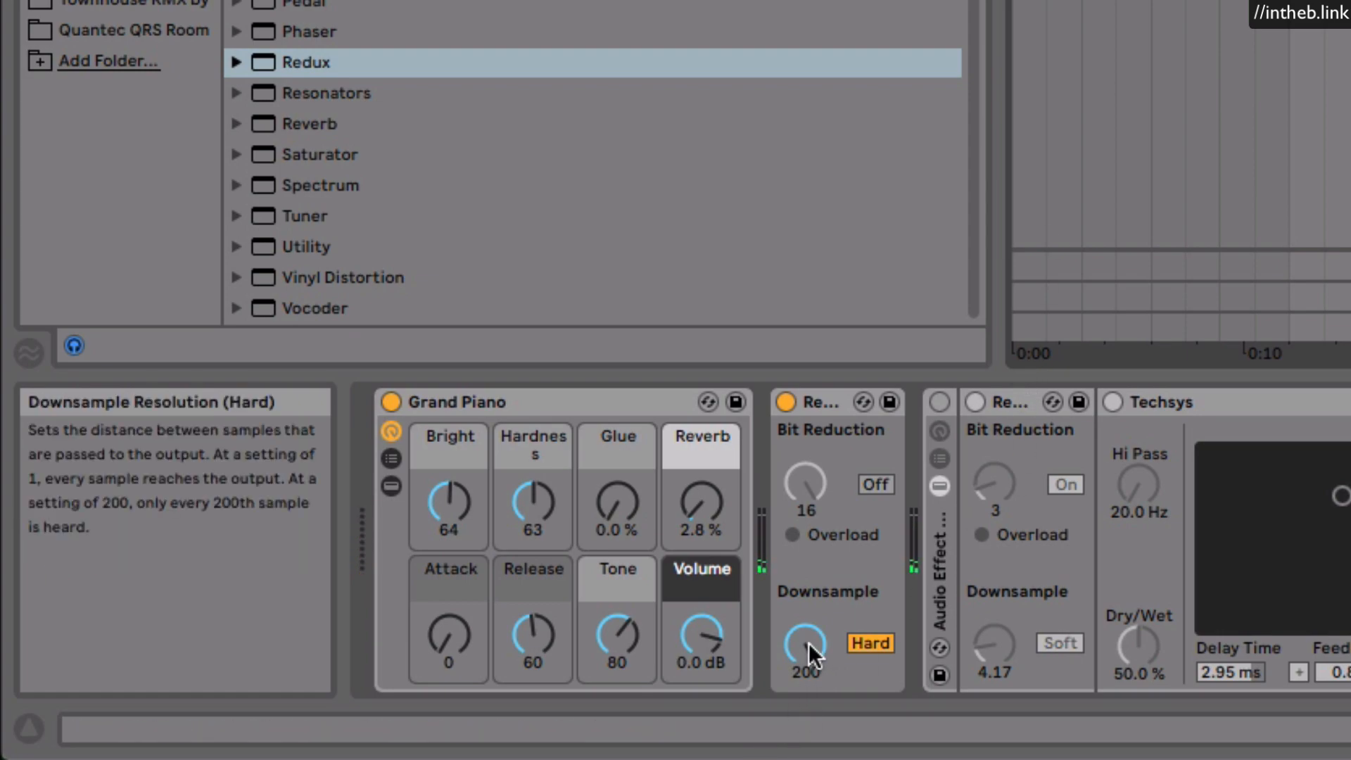
drag(808, 643, 808, 702)
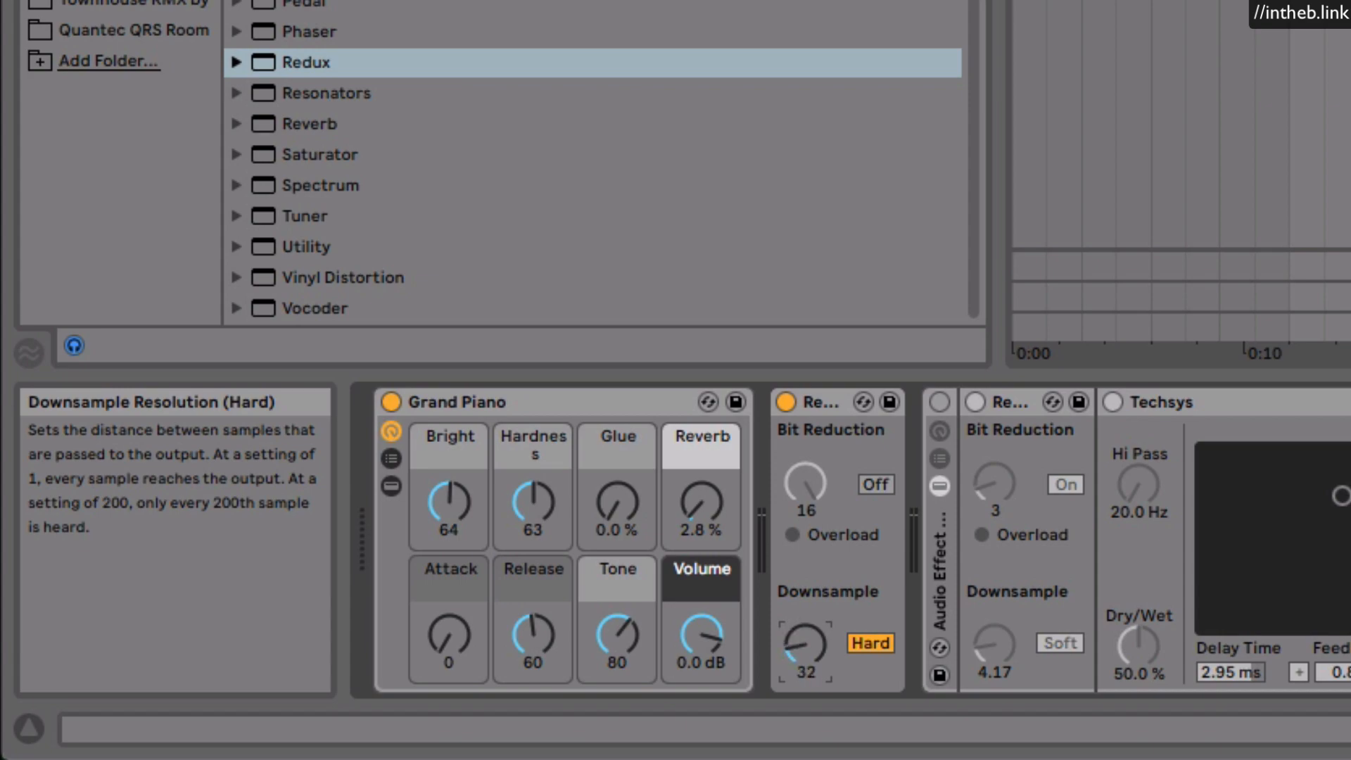
drag(808, 700, 808, 742)
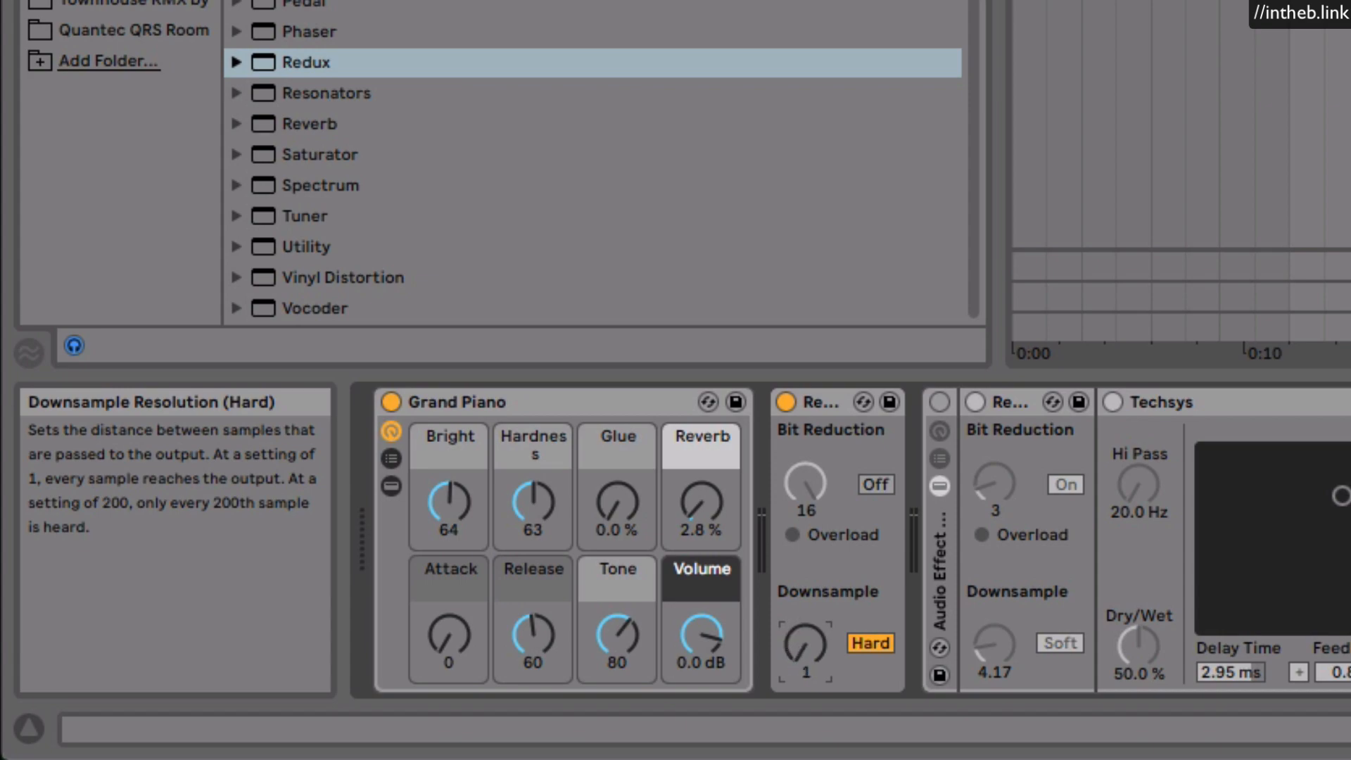
Switch Downsample to Soft, sweep it up to 20.0 and back to 1.00, and return the mode to Hard.
click(870, 642)
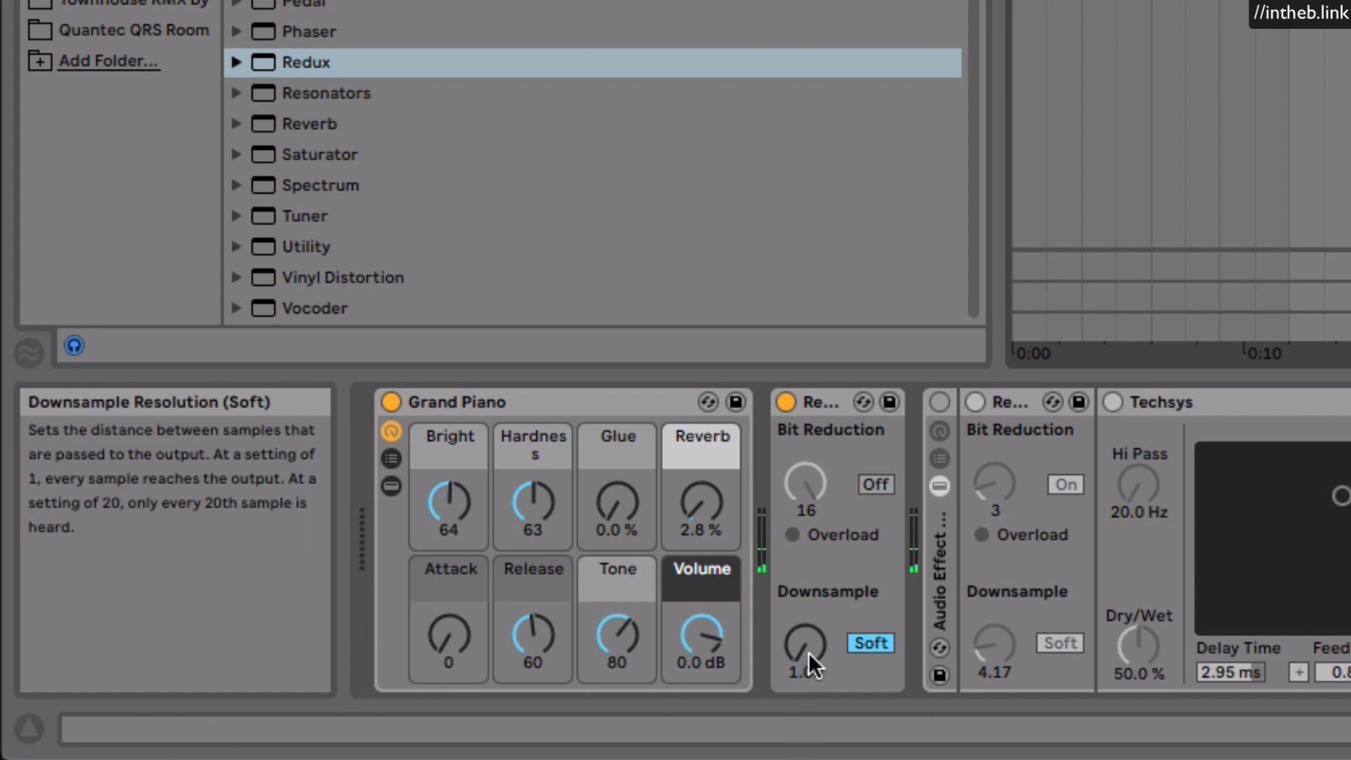
drag(809, 649, 809, 512)
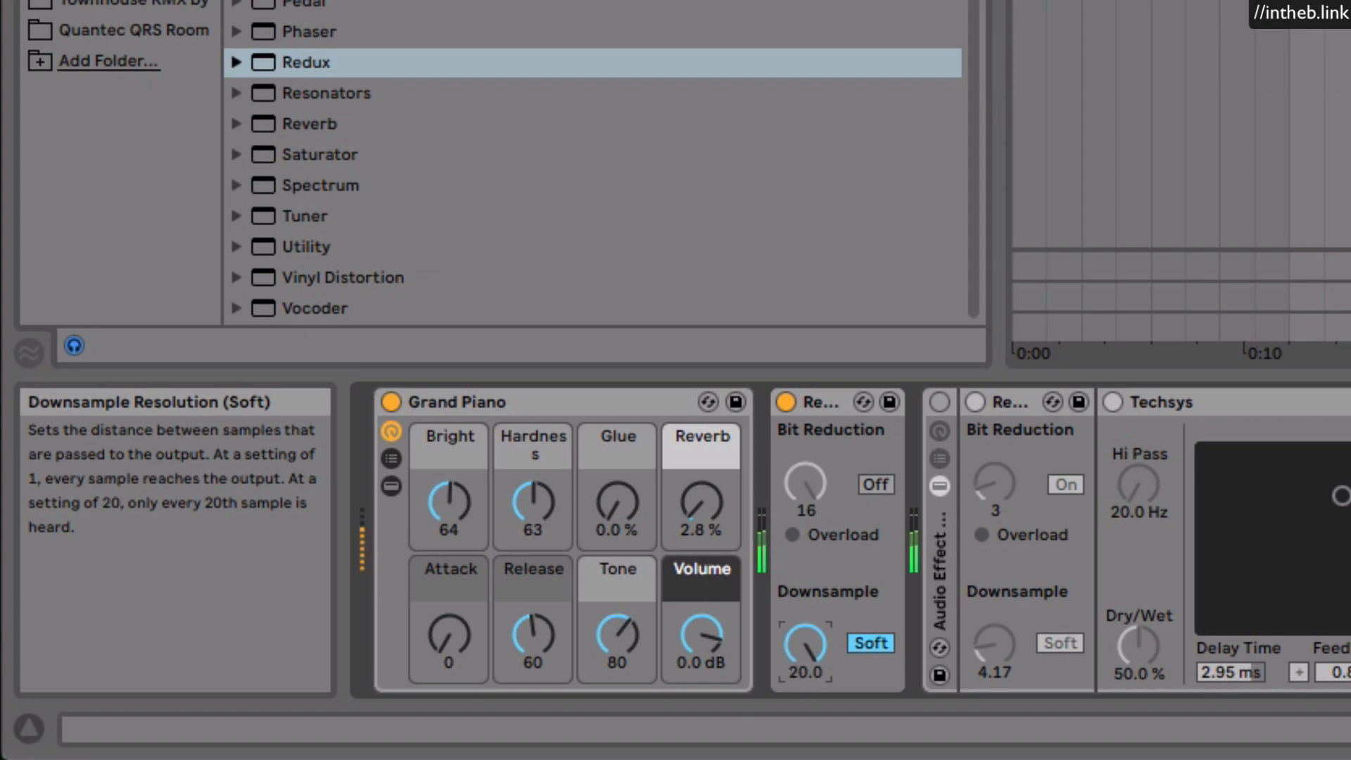
mouse_move(805, 644)
mouse_down()
mouse_move(804, 683)
mouse_move(804, 643)
mouse_up()
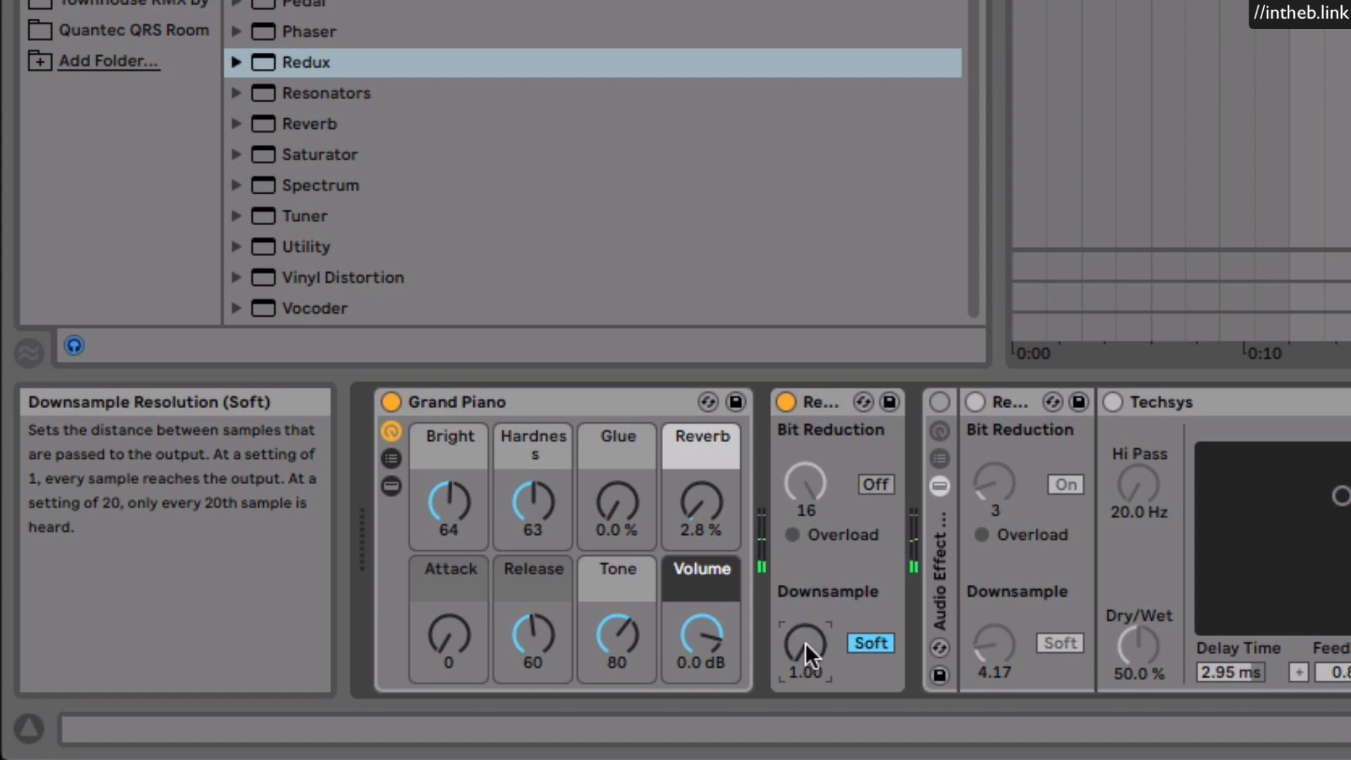
click(870, 644)
mouse_move(805, 643)
mouse_down()
mouse_move(805, 590)
mouse_move(806, 644)
mouse_up()
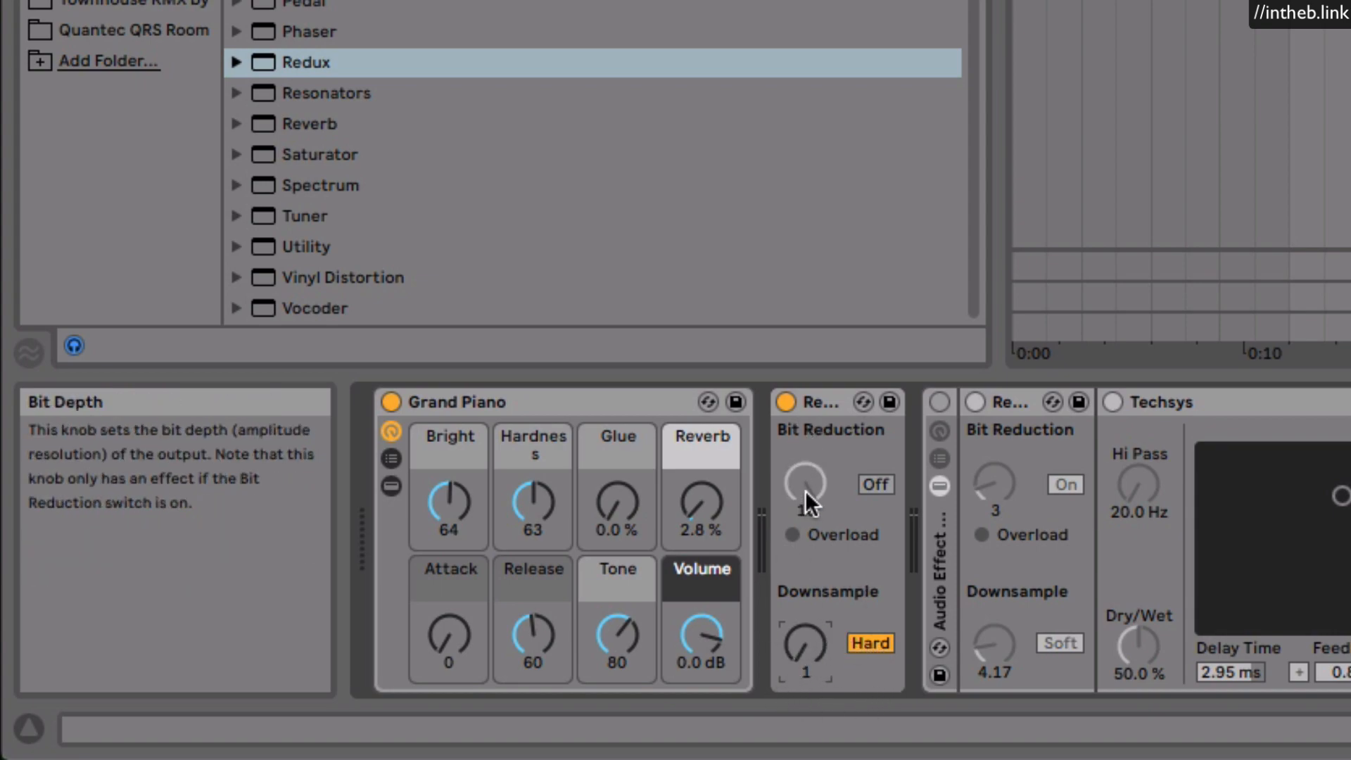
Turn on Redux's Bit Reduction at 16 bits and add a Utility device directly after it.
click(875, 486)
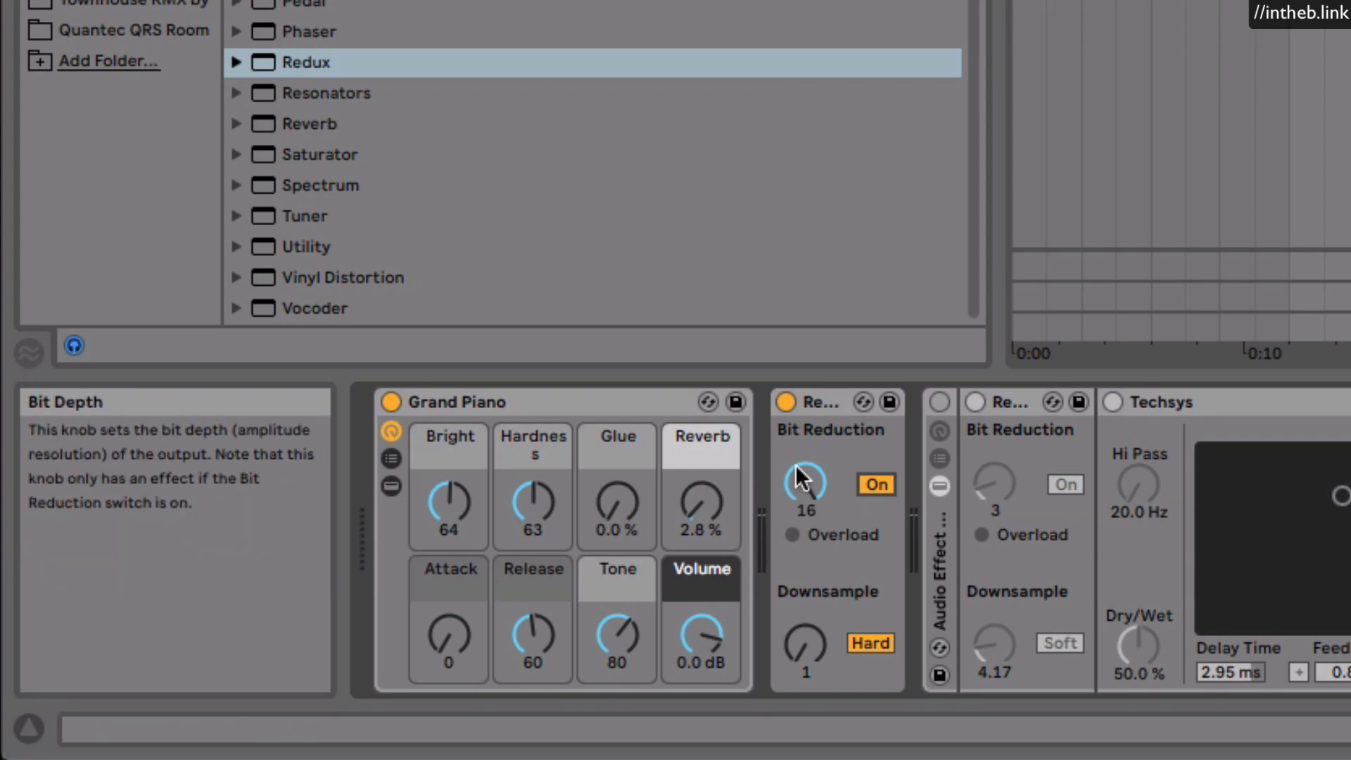
mouse_move(809, 505)
mouse_down()
mouse_move(808, 646)
mouse_move(808, 505)
mouse_up()
drag(297, 243, 893, 449)
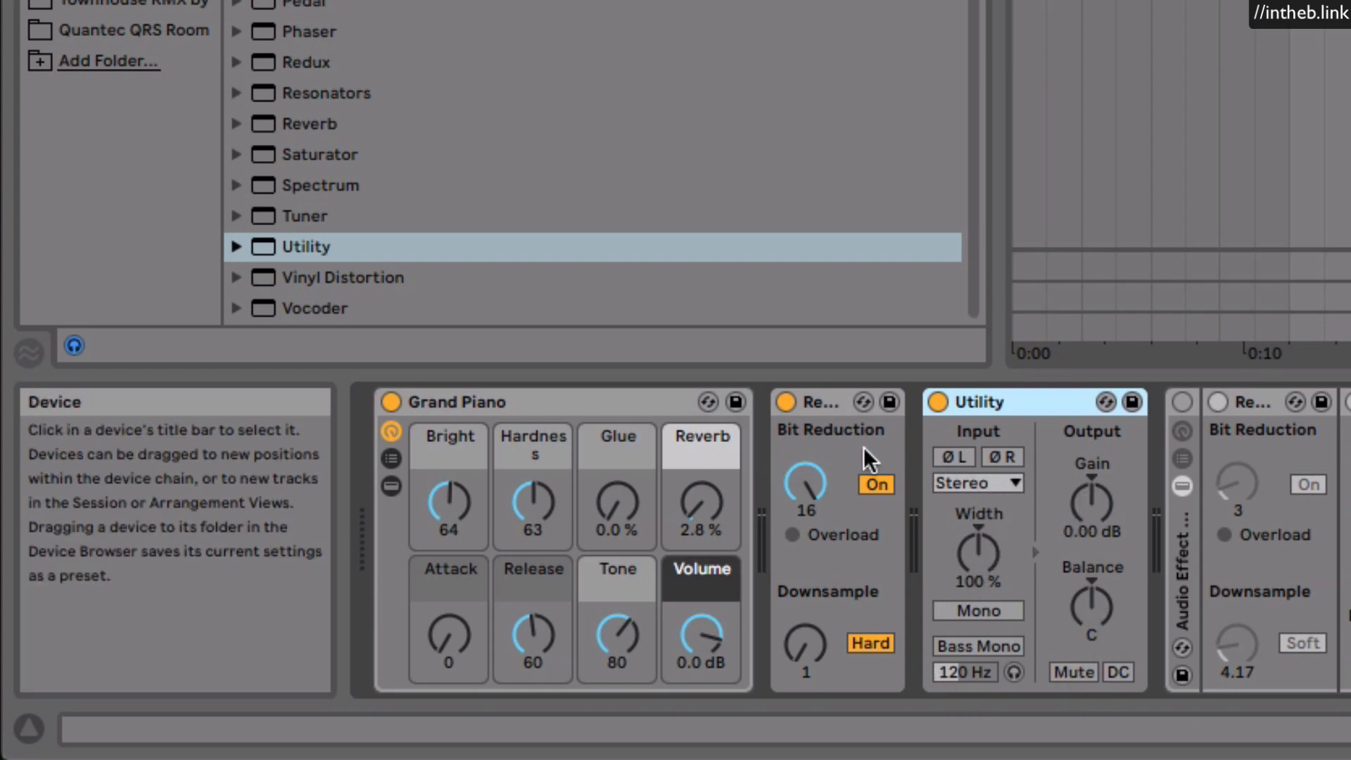
Lower Redux's bit depth in stages through 14 and 13 down to 6 during playback.
drag(808, 495, 808, 505)
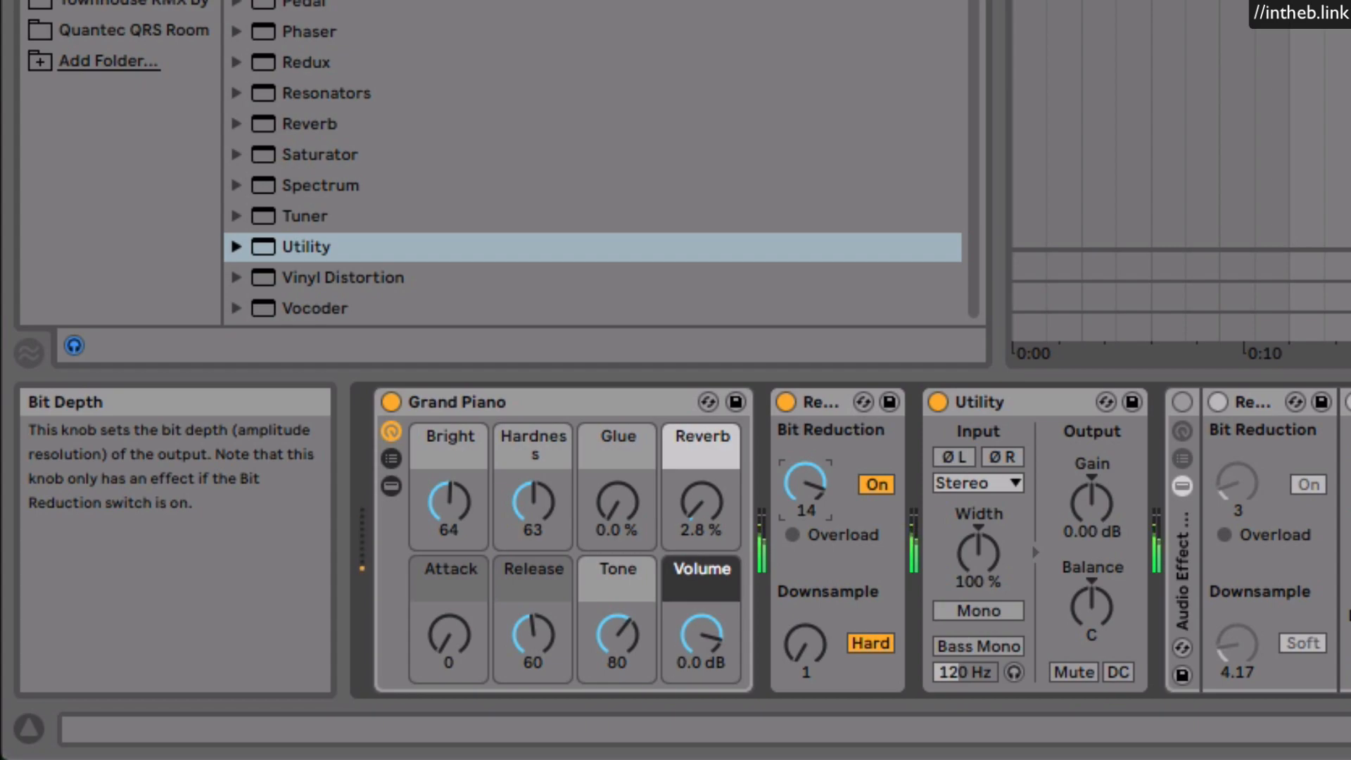
drag(808, 505, 808, 508)
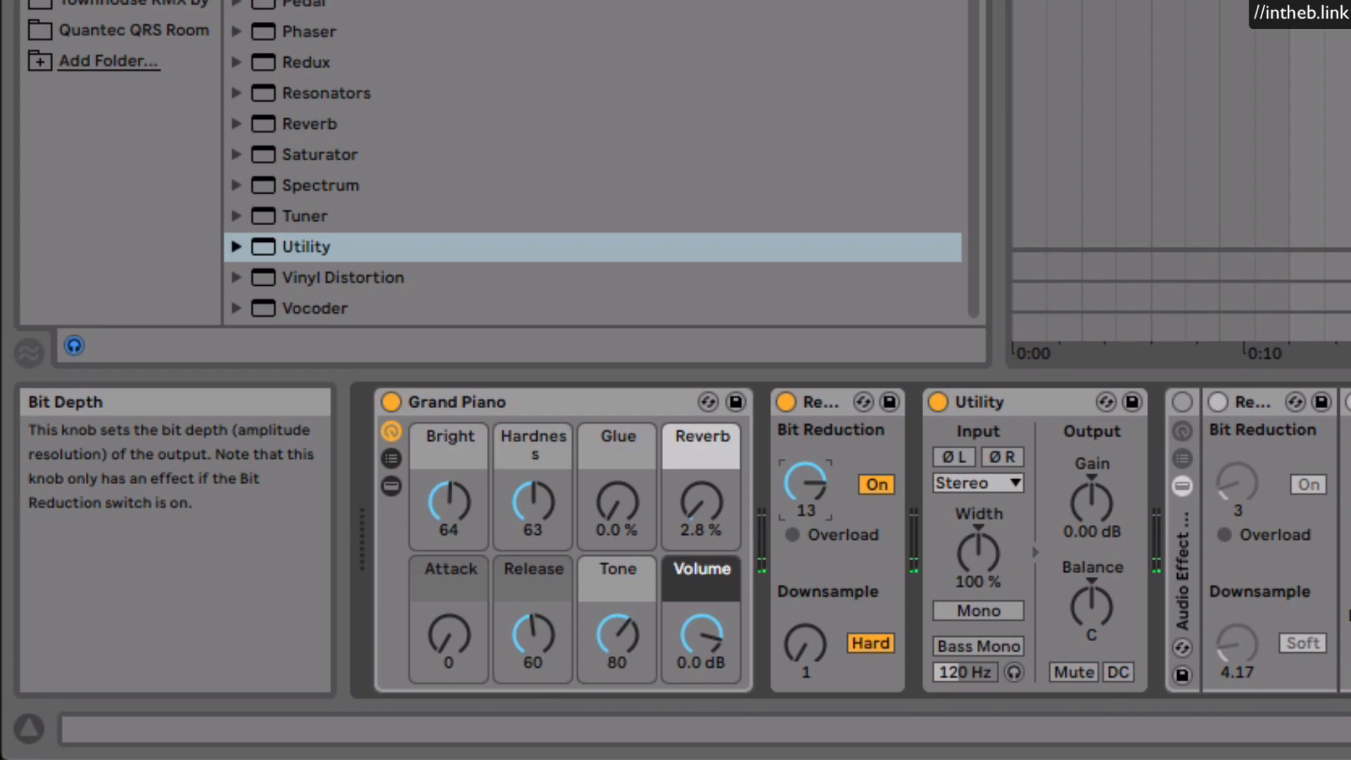
drag(806, 482, 806, 491)
drag(805, 484, 805, 523)
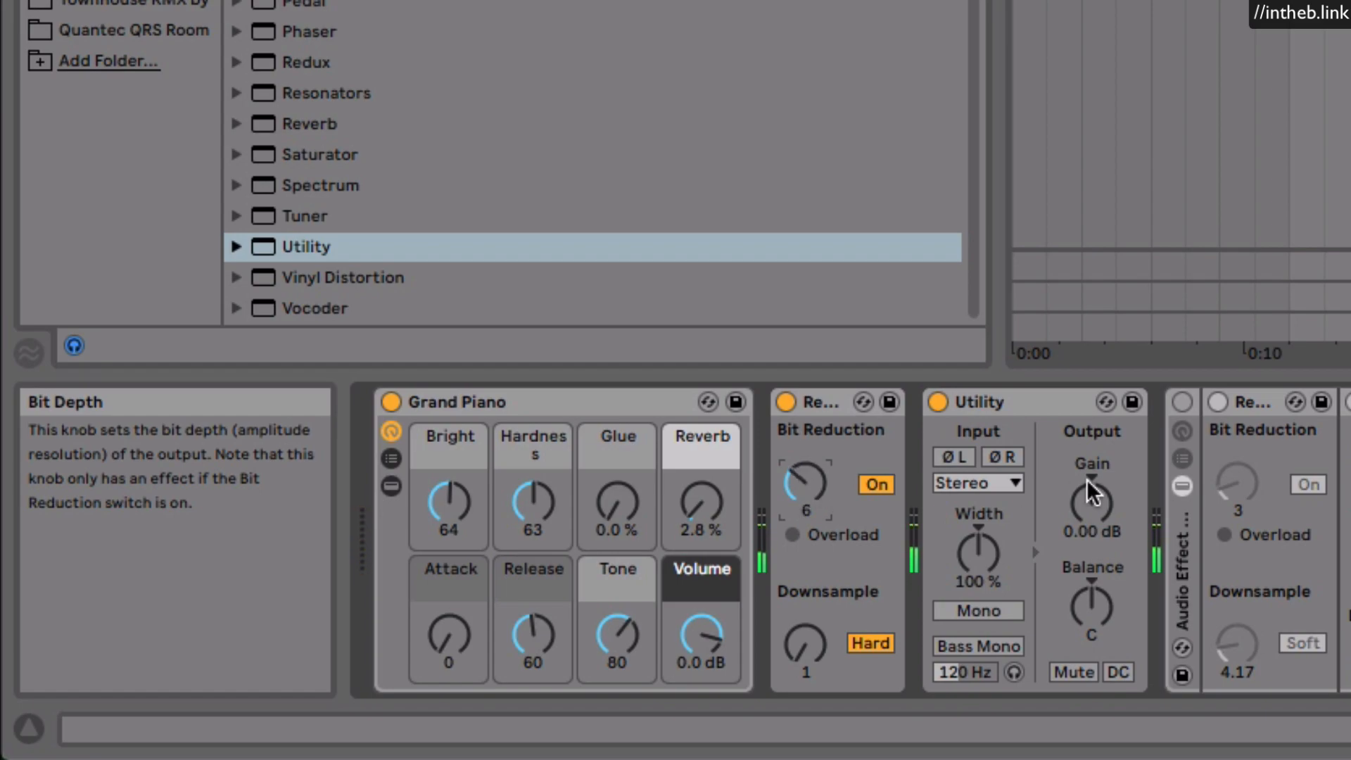
Lower Redux's bit depth through 4 to 2 while reducing Utility's gain through -7.78 dB to -9.44 dB.
drag(1091, 501, 1091, 524)
drag(805, 501, 805, 513)
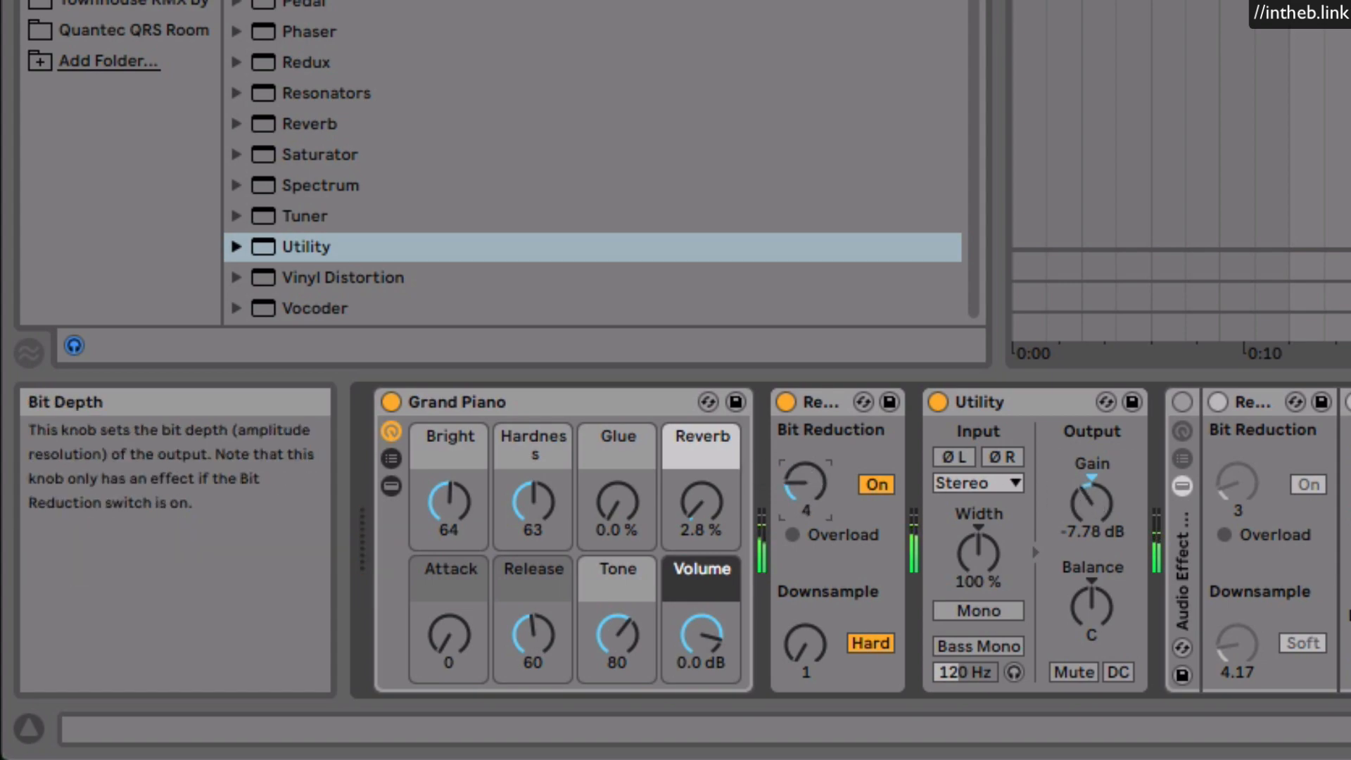
drag(1096, 501, 1096, 508)
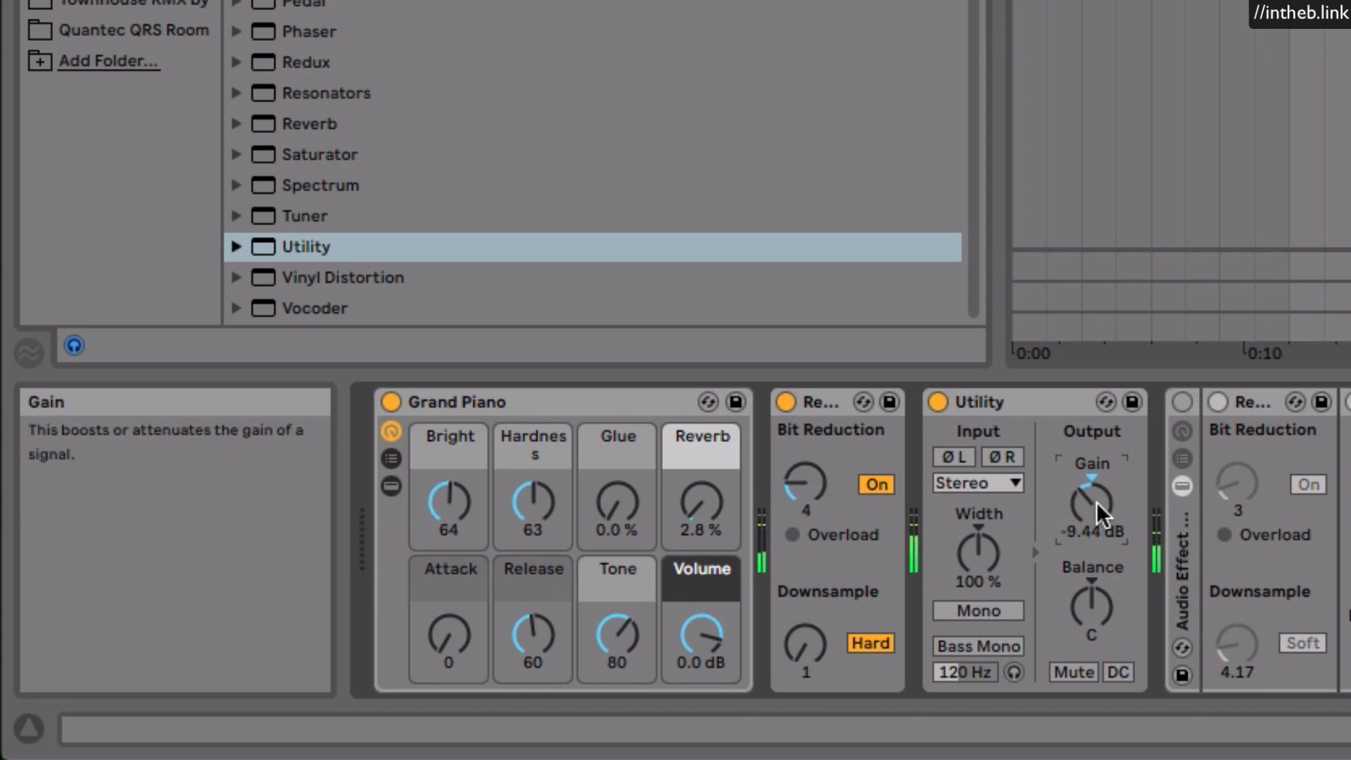
drag(802, 479, 801, 494)
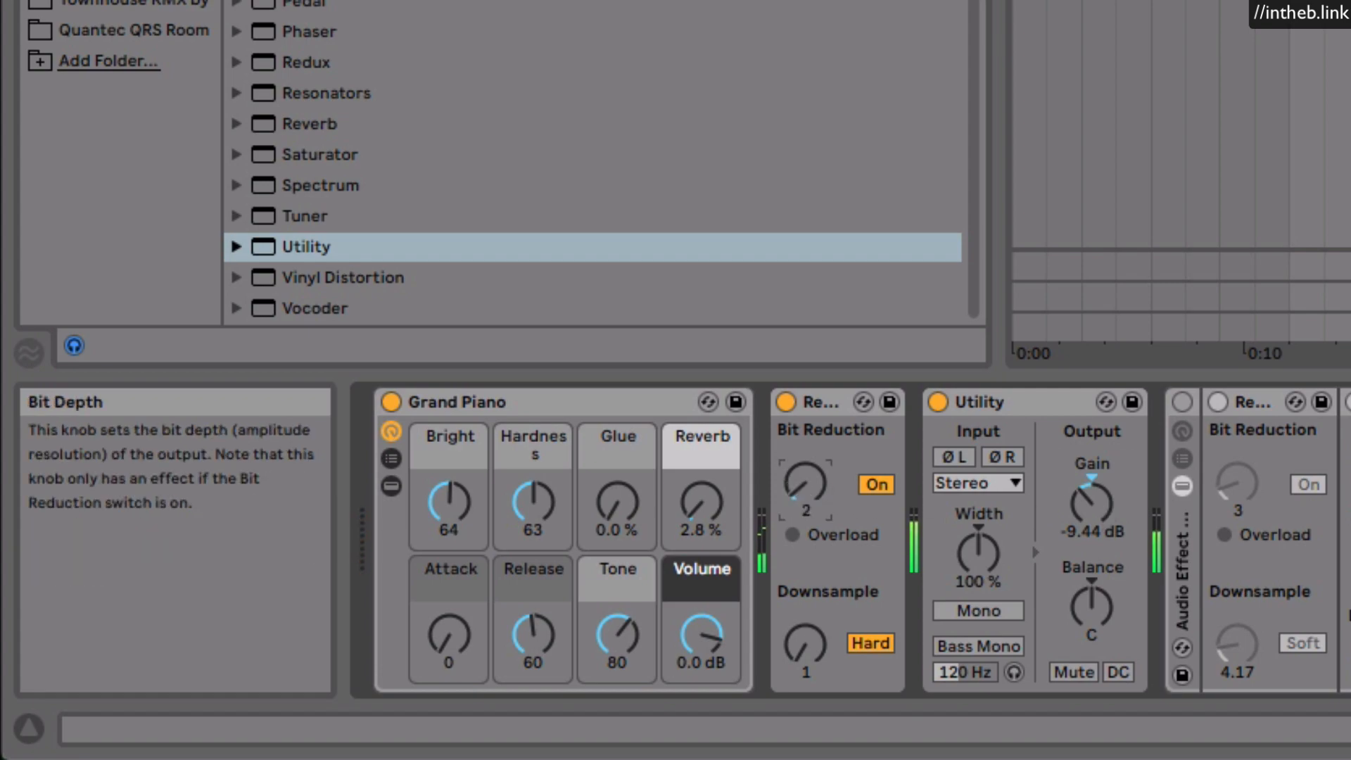
Drop Redux's bit depth to 1 with Utility's gain at -22.3 dB, and raise them to 3 bits and -10.6 dB.
drag(1090, 500, 1091, 525)
drag(805, 495, 806, 504)
mouse_move(1087, 504)
mouse_down()
mouse_move(1087, 534)
mouse_move(1088, 515)
mouse_up()
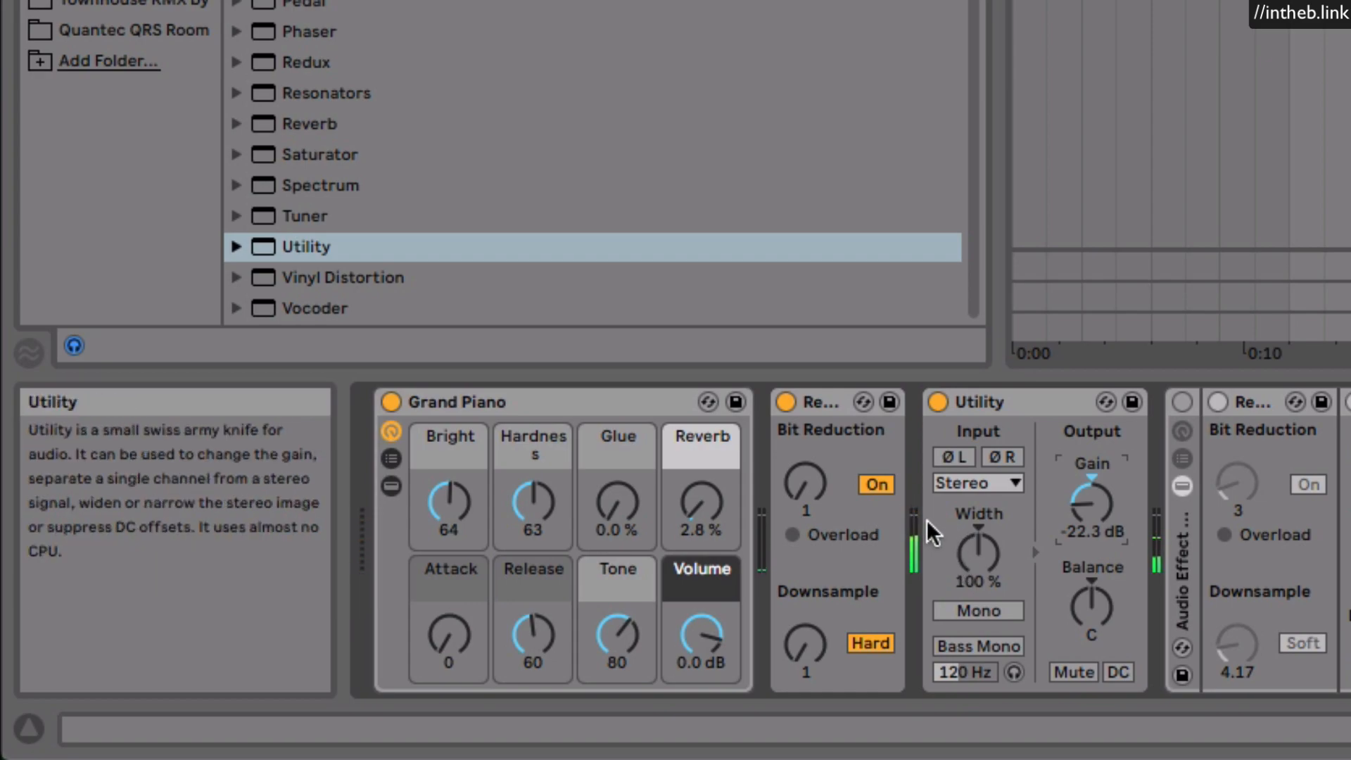
mouse_move(800, 484)
mouse_down()
mouse_move(800, 457)
mouse_move(806, 507)
mouse_up()
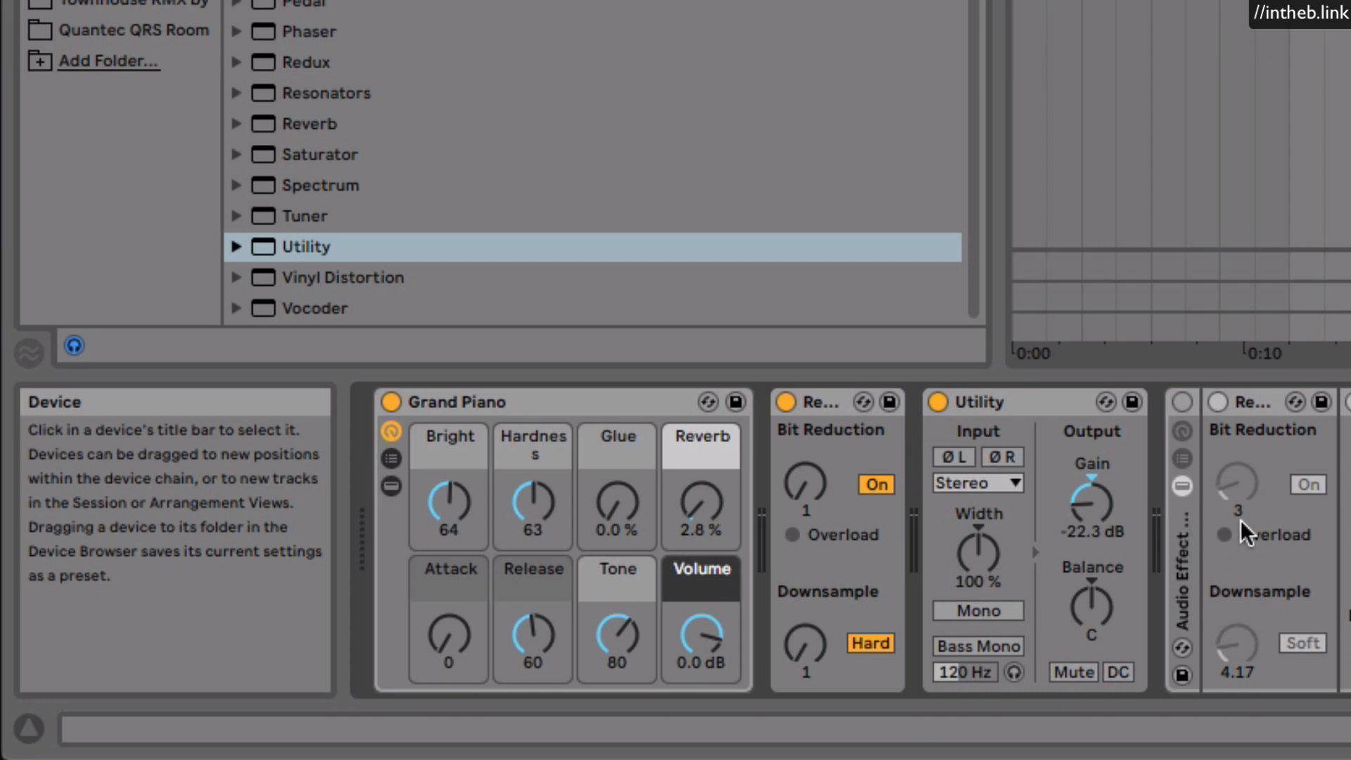
drag(806, 492, 806, 482)
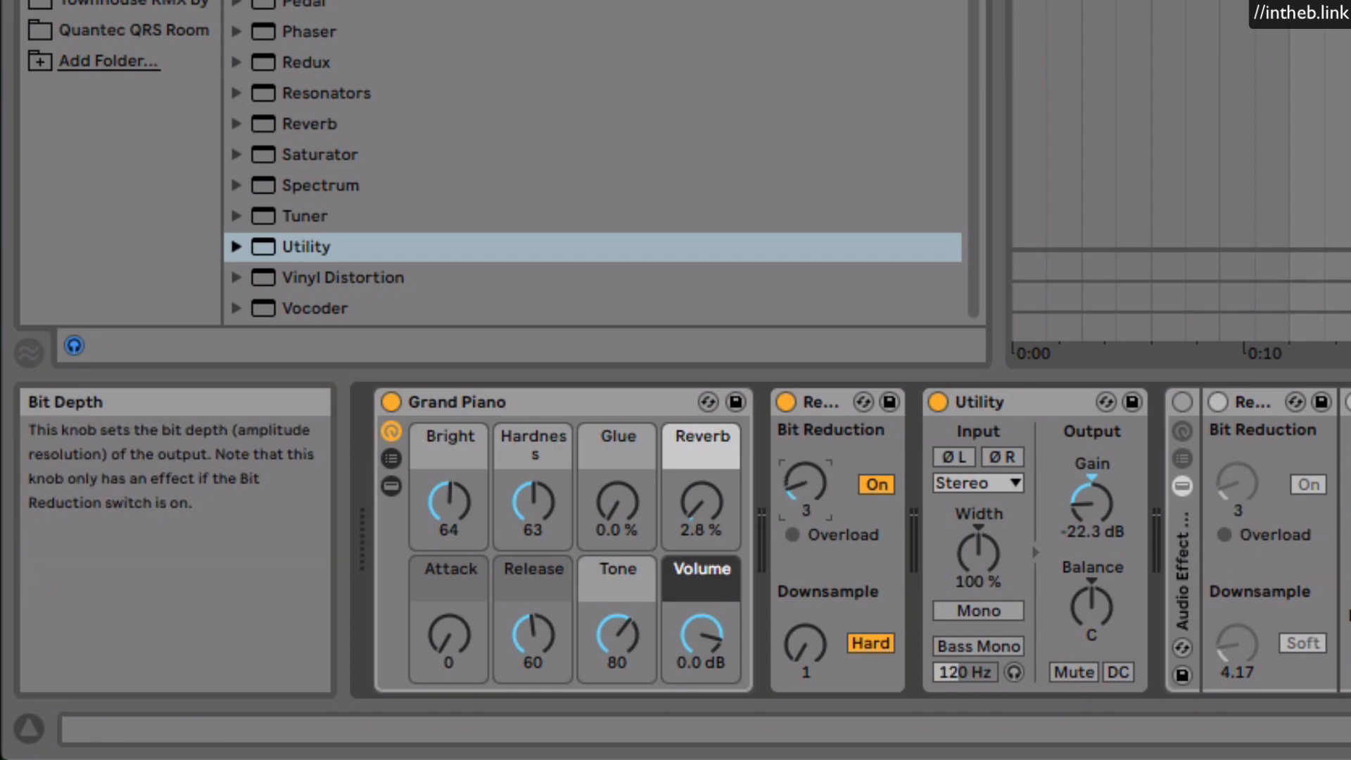
drag(1090, 502, 1090, 450)
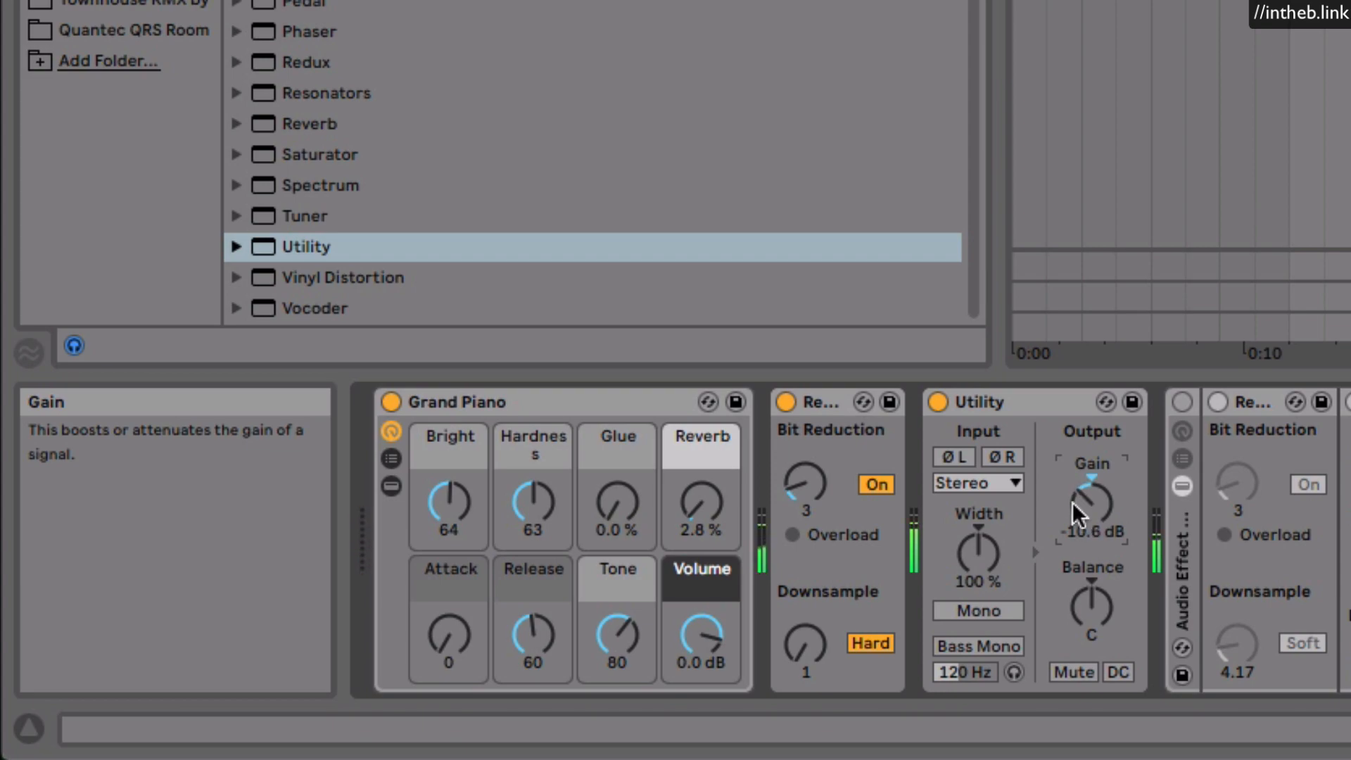
Bypass both the Utility and the first Redux, and turn only that Redux back on.
click(940, 404)
click(785, 403)
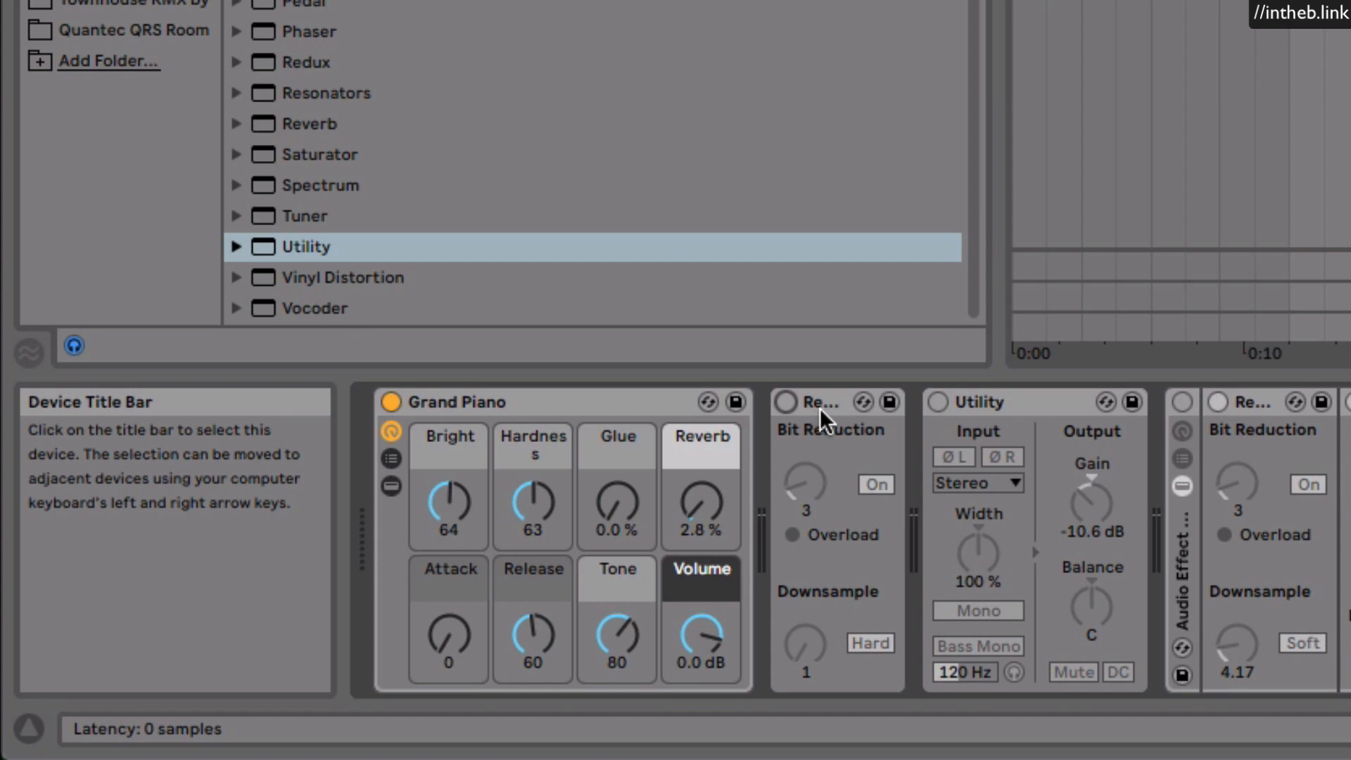
click(786, 406)
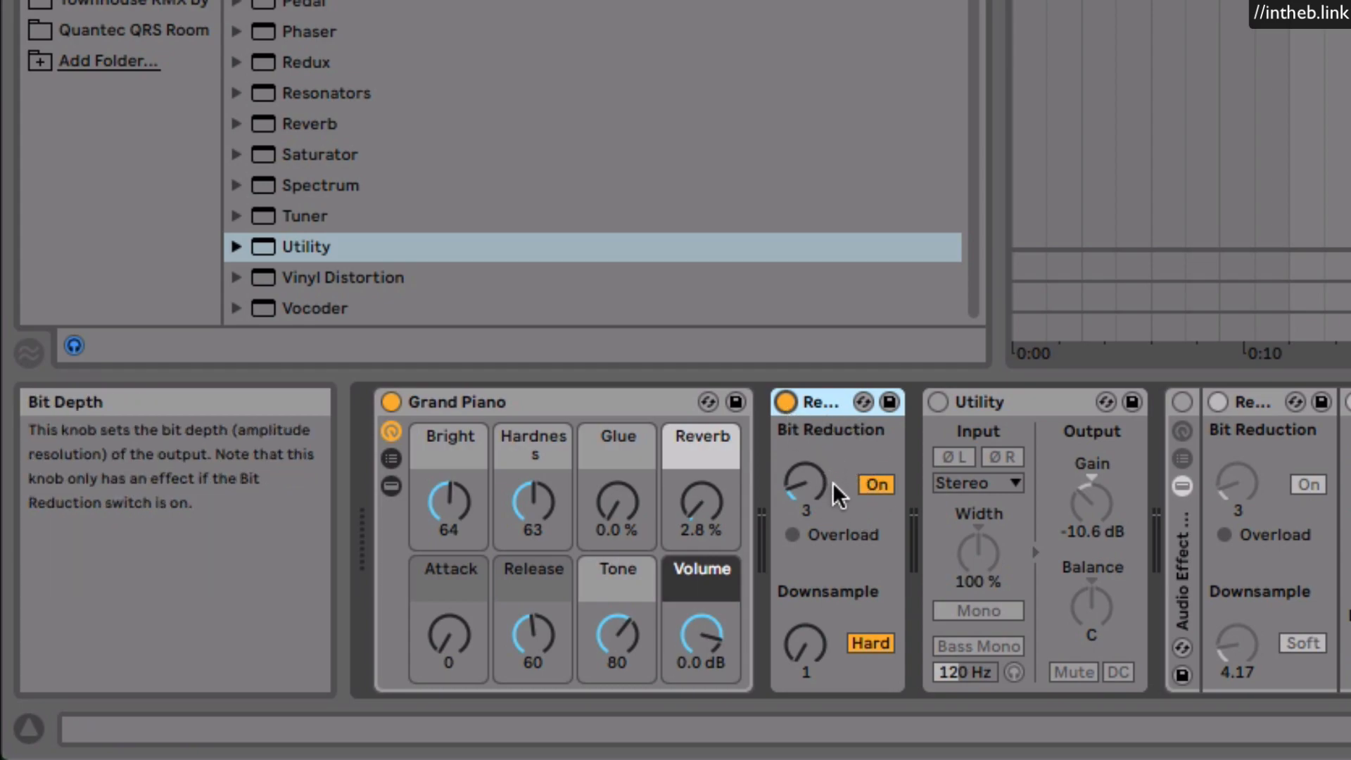
Toggle Redux's Bit Reduction off and on, raise its bit depth to 16, and leave Bit Reduction switched off.
click(878, 484)
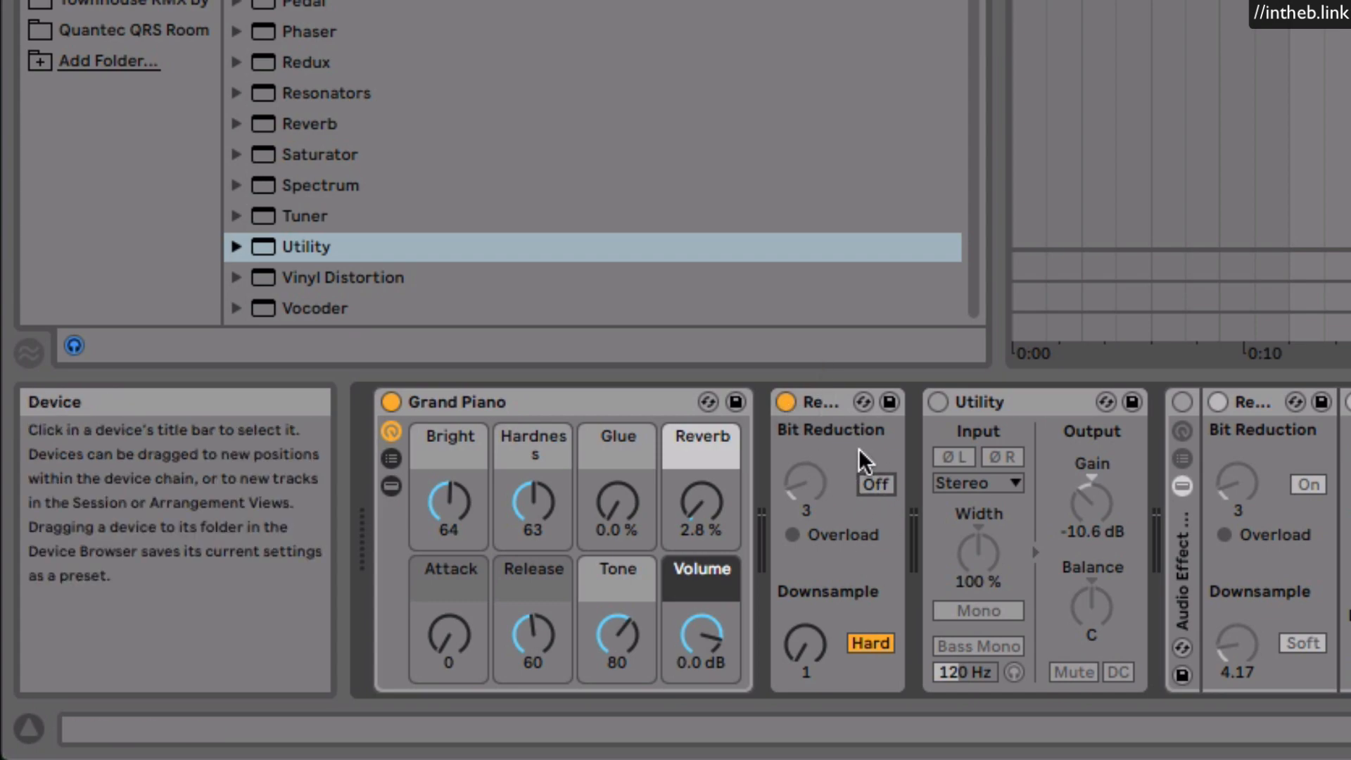
click(876, 485)
click(877, 485)
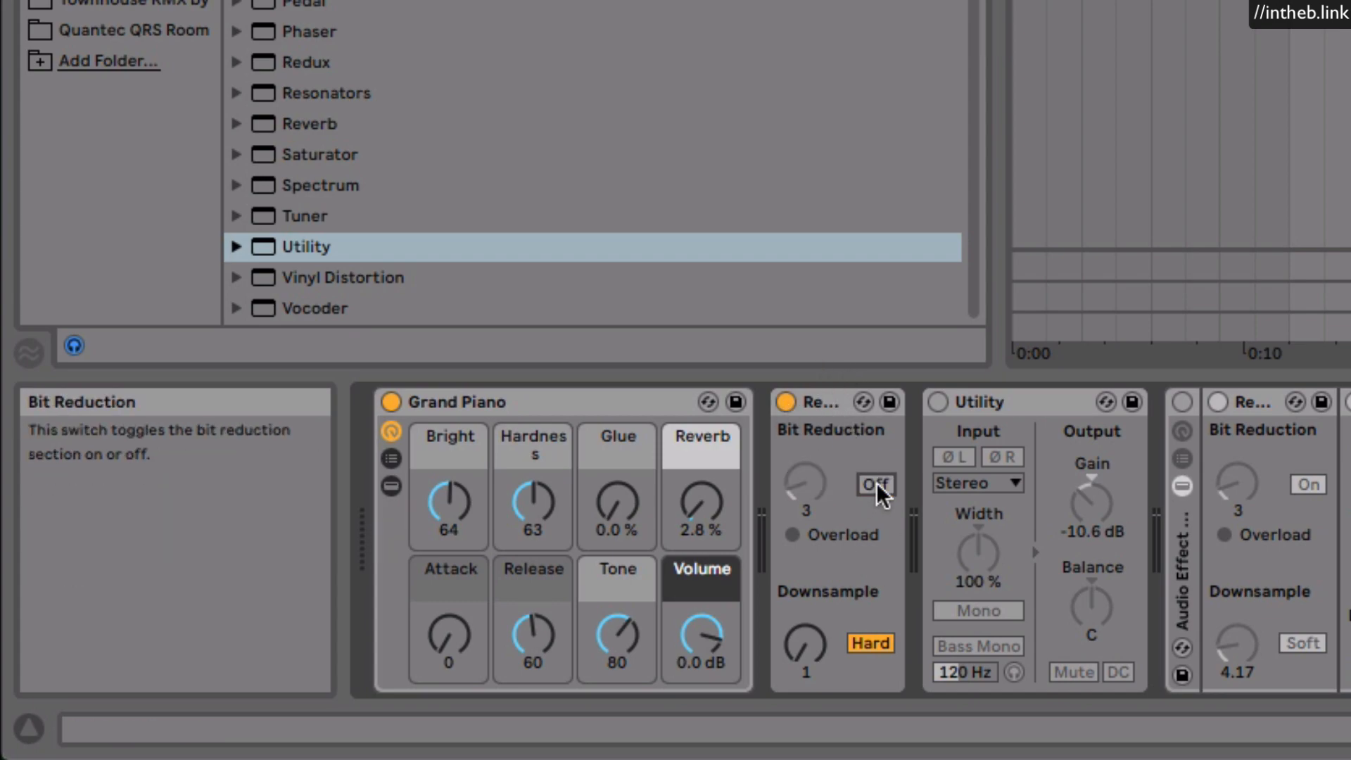
click(876, 484)
drag(806, 516, 806, 478)
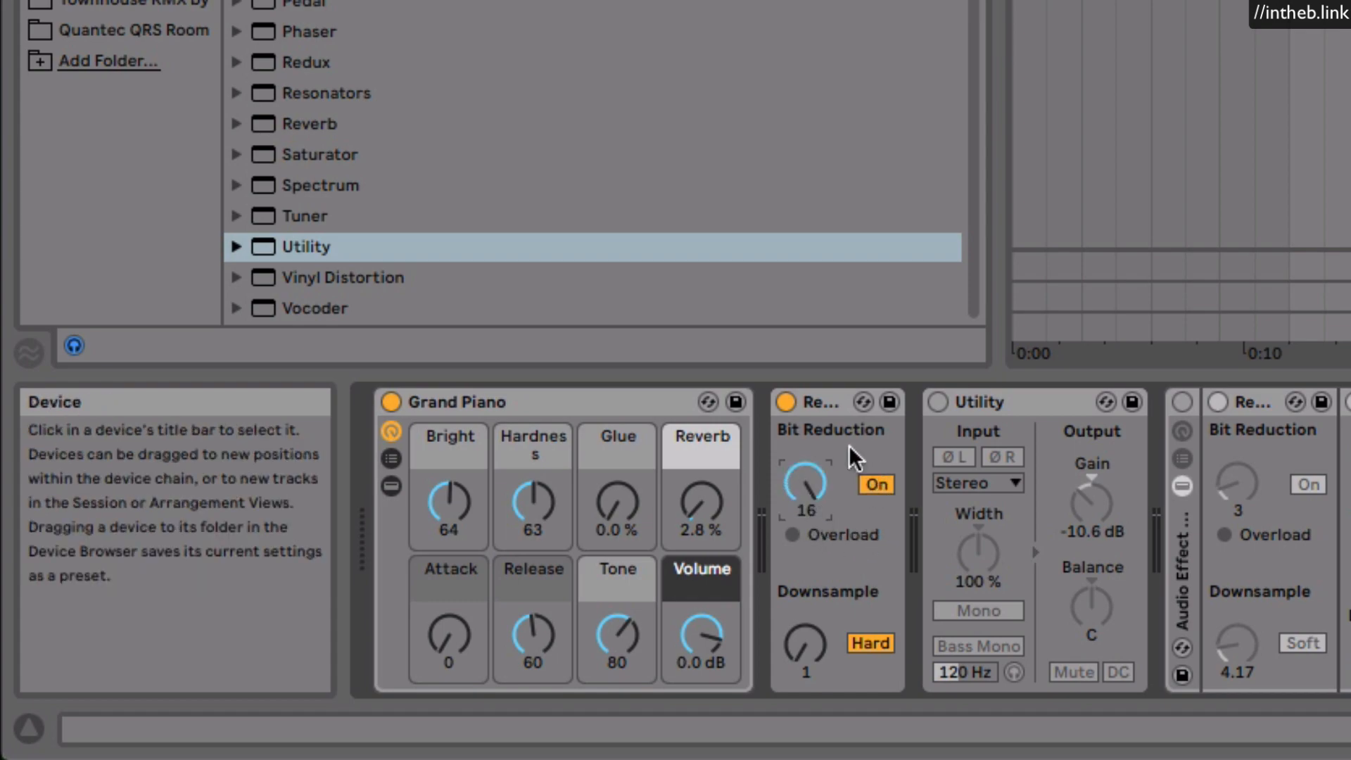
click(877, 485)
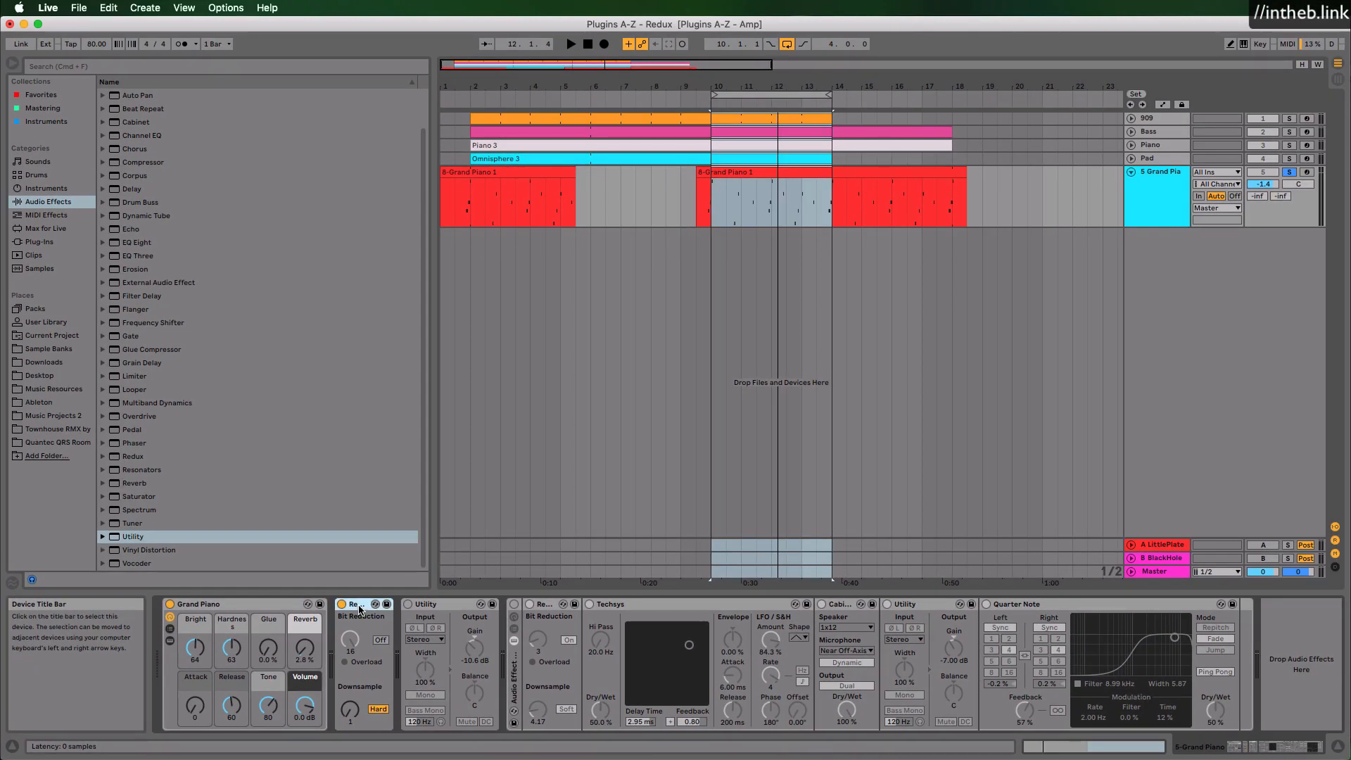
Delete the standalone Redux and Utility devices, and reactivate the audio effect rack and both return tracks.
key(Delete)
key(Delete)
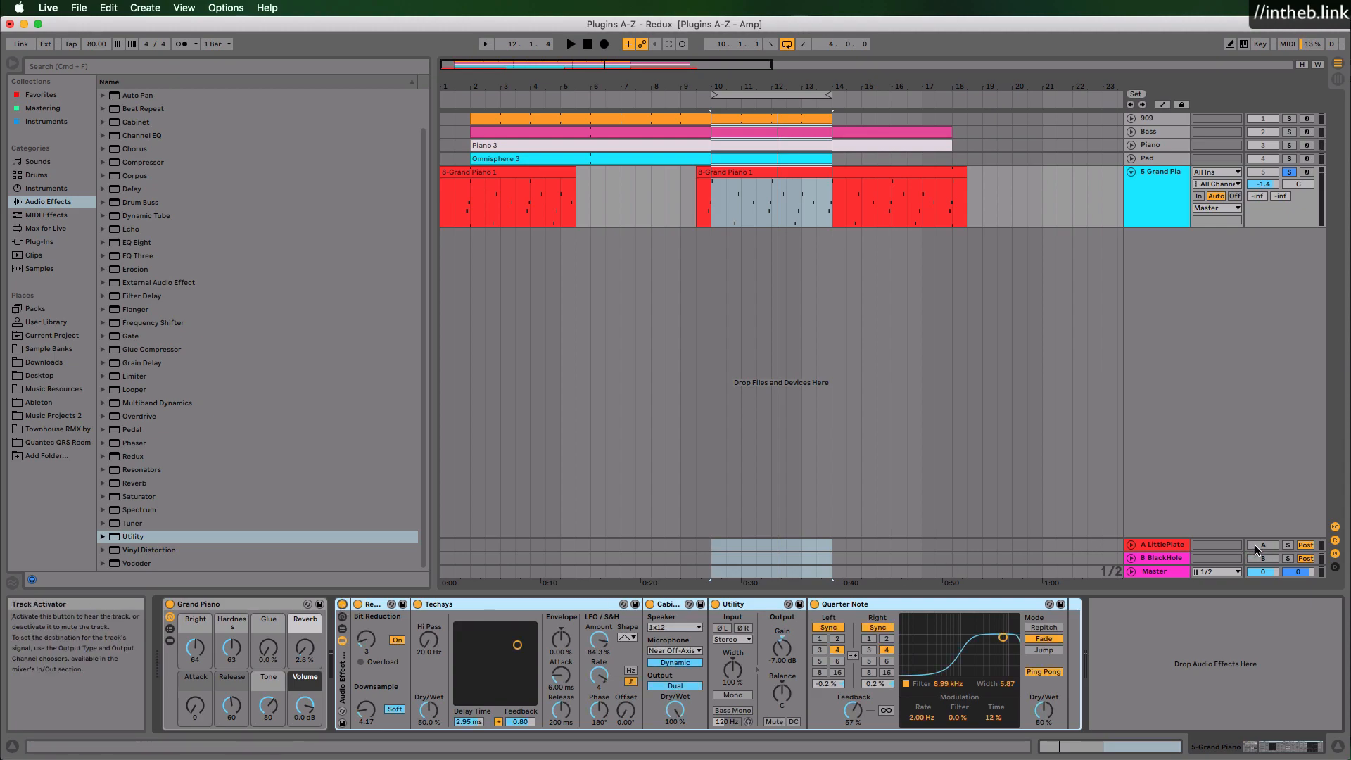
click(1260, 570)
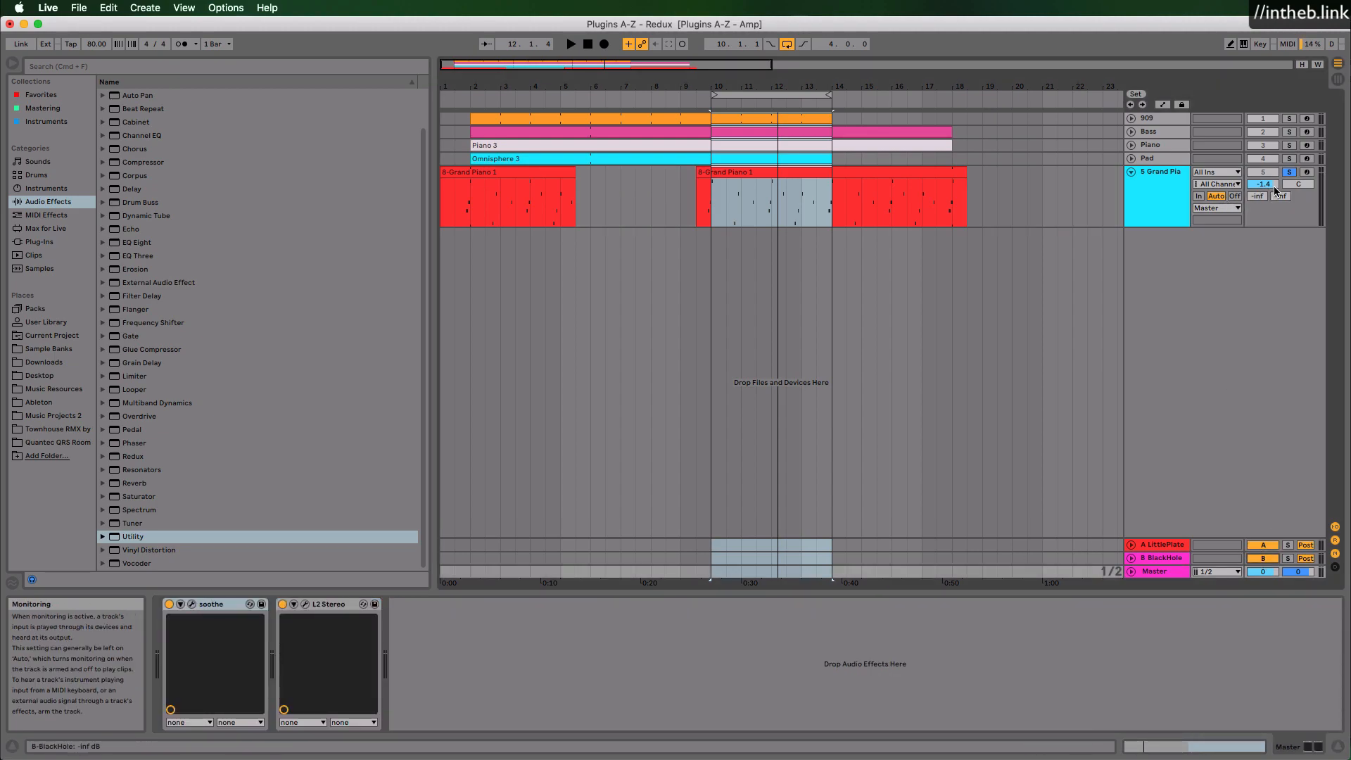
Extend the arrangement loop to start at 1.3.1 with a length of 19.2.0, and play all tracks.
drag(714, 94, 455, 131)
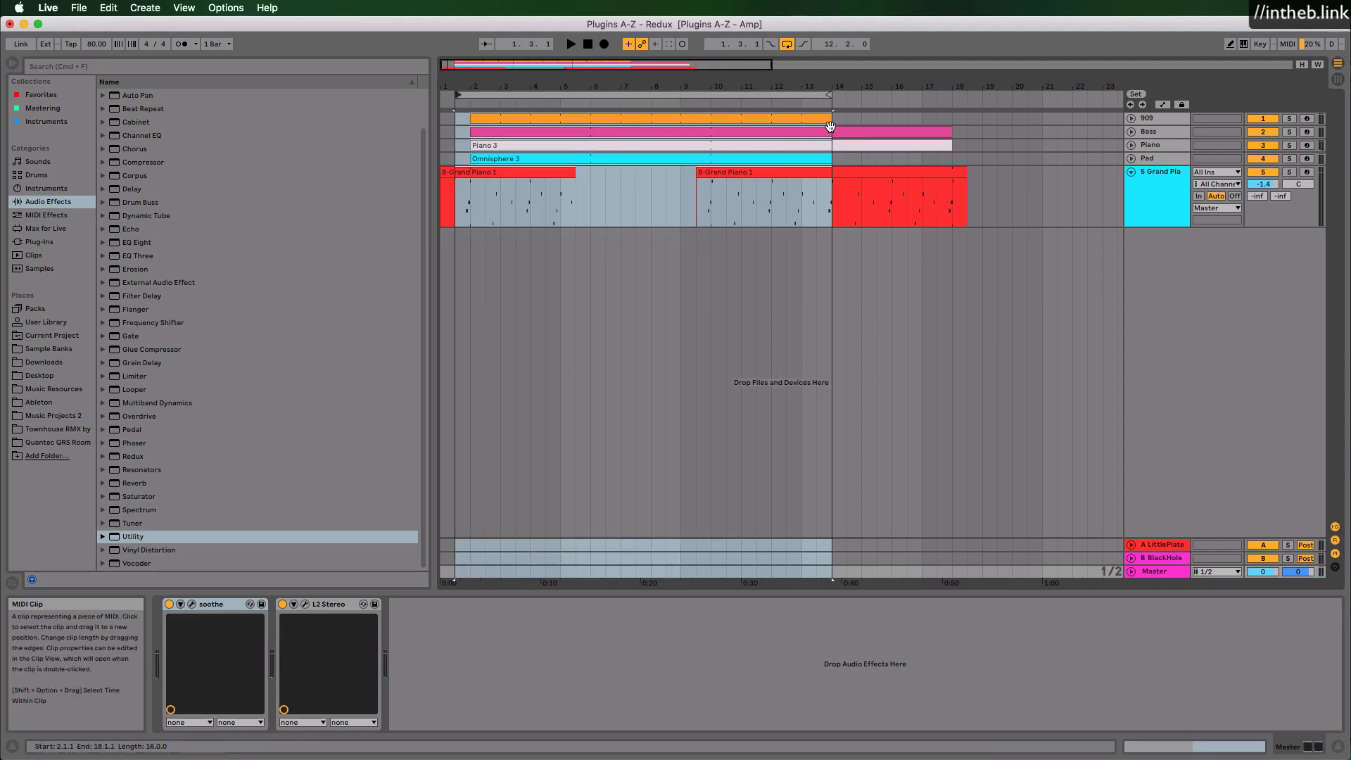
drag(829, 130, 1039, 142)
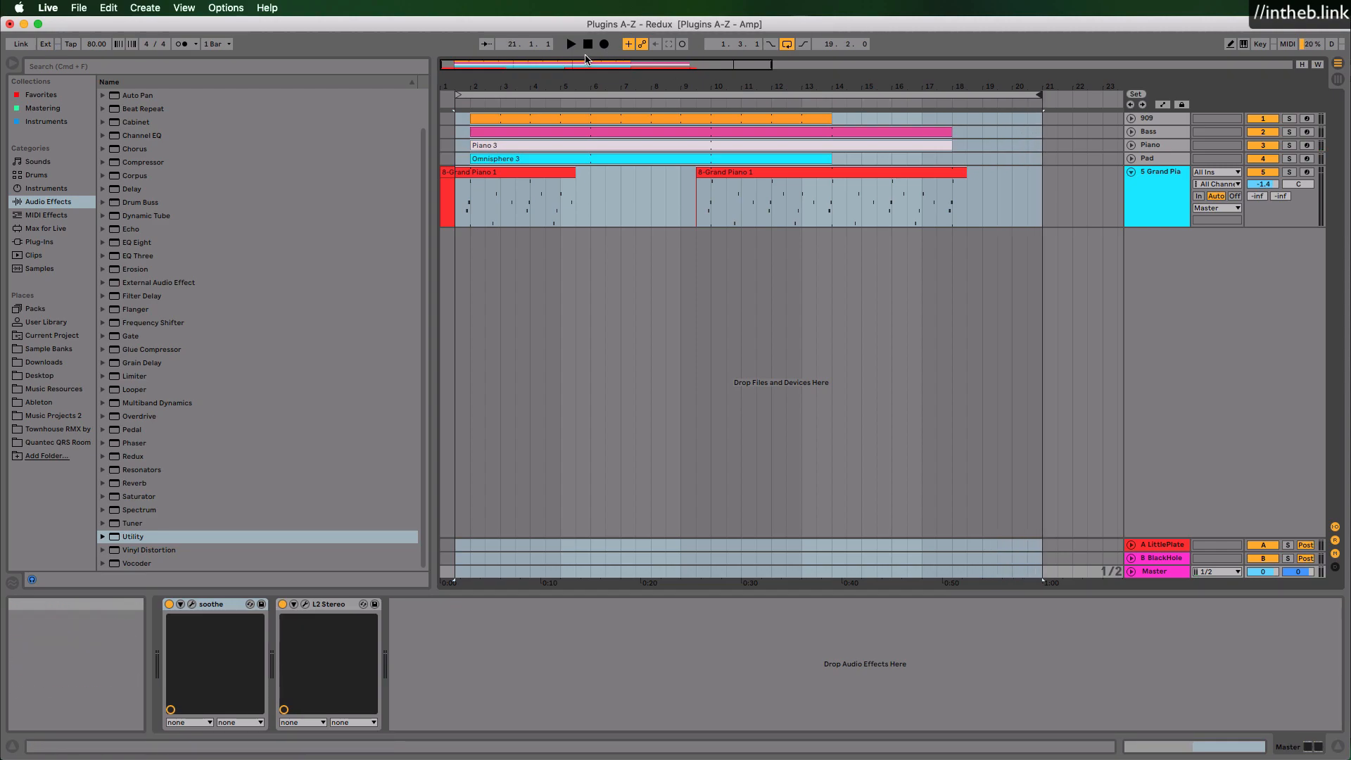
click(583, 94)
key(space)
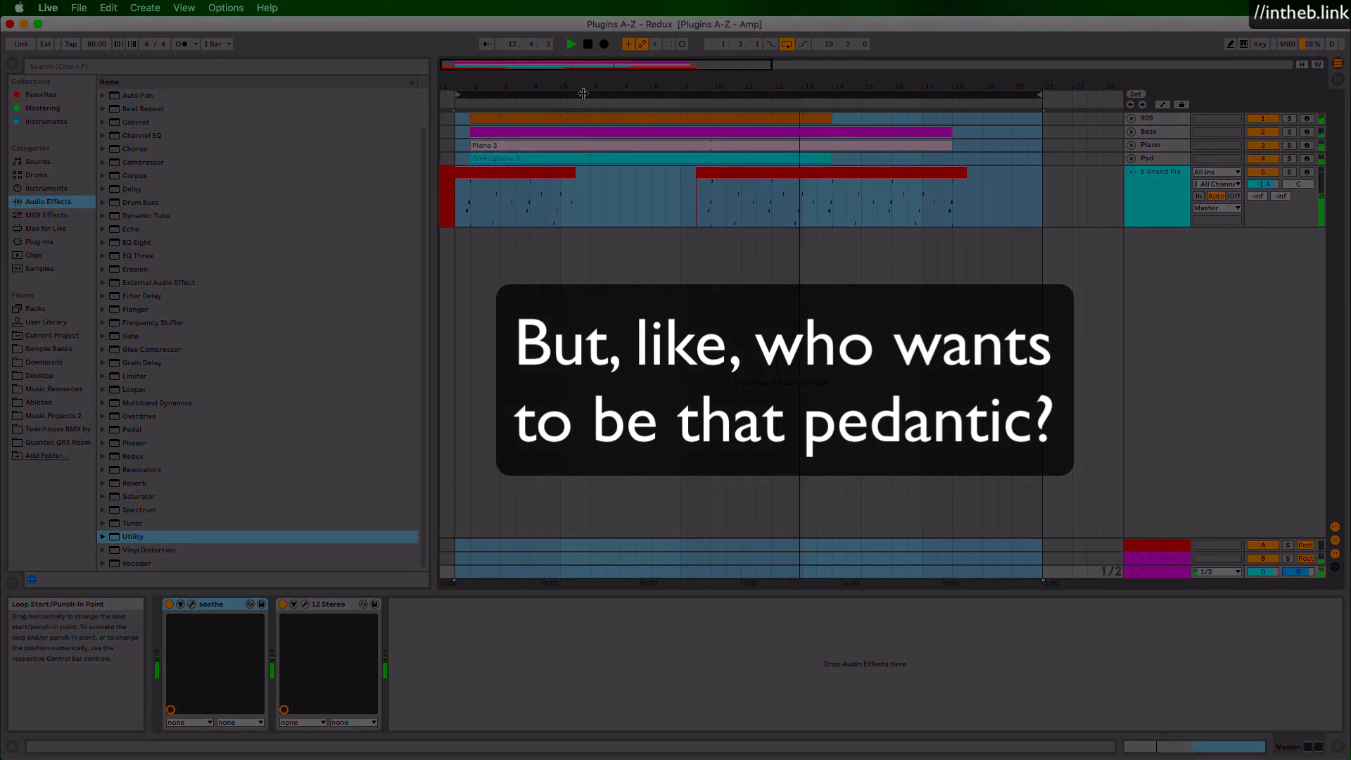
Raise the Grand Piano's Bright, Hardness, Reverb and Release macros while the arrangement plays.
click(1148, 211)
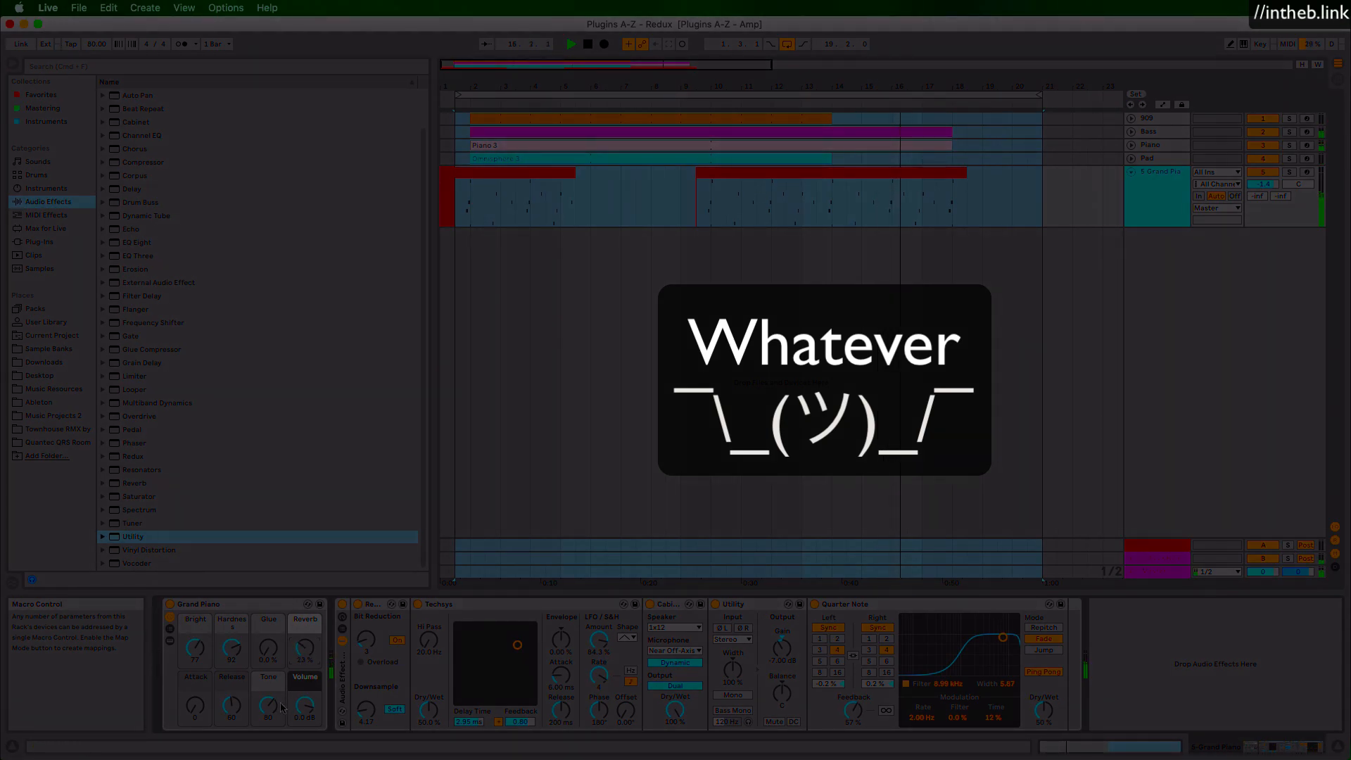
drag(255, 712, 255, 700)
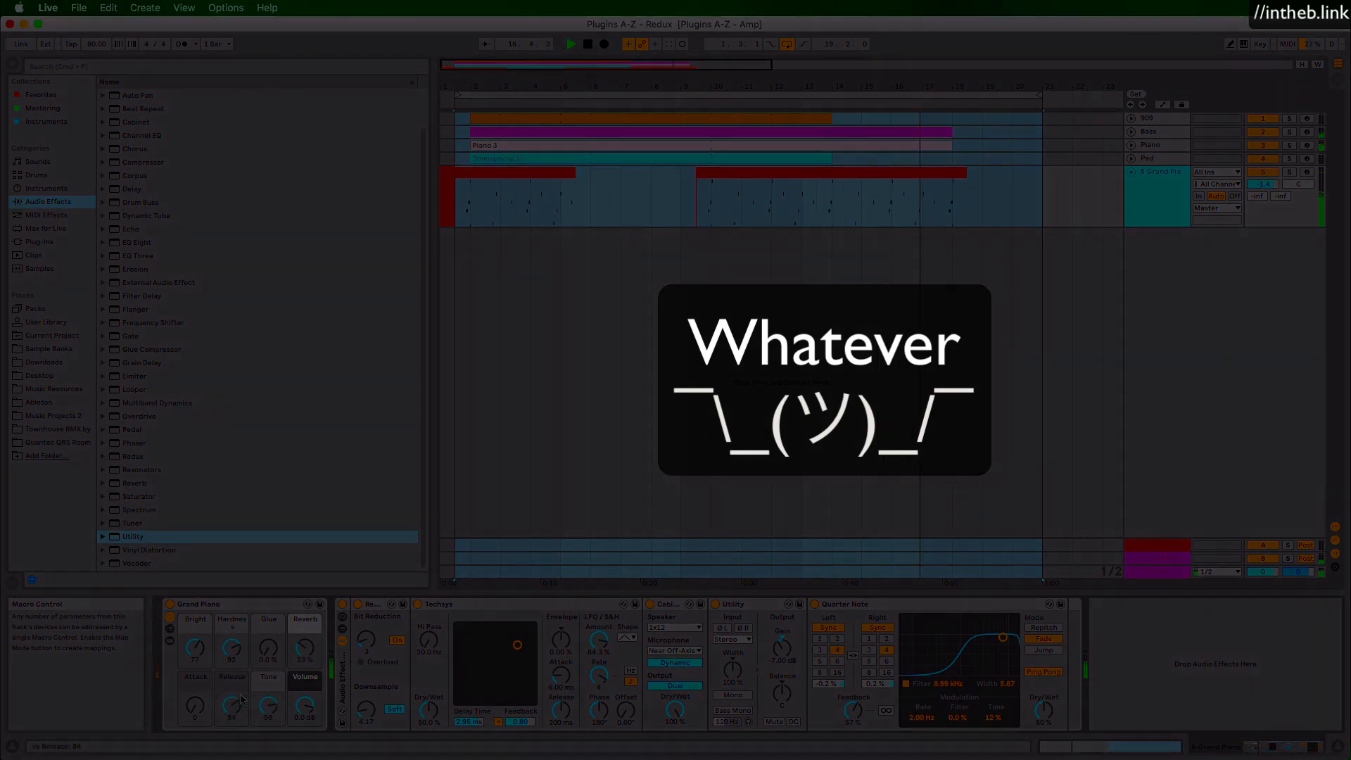
drag(305, 647, 304, 614)
drag(236, 706, 236, 675)
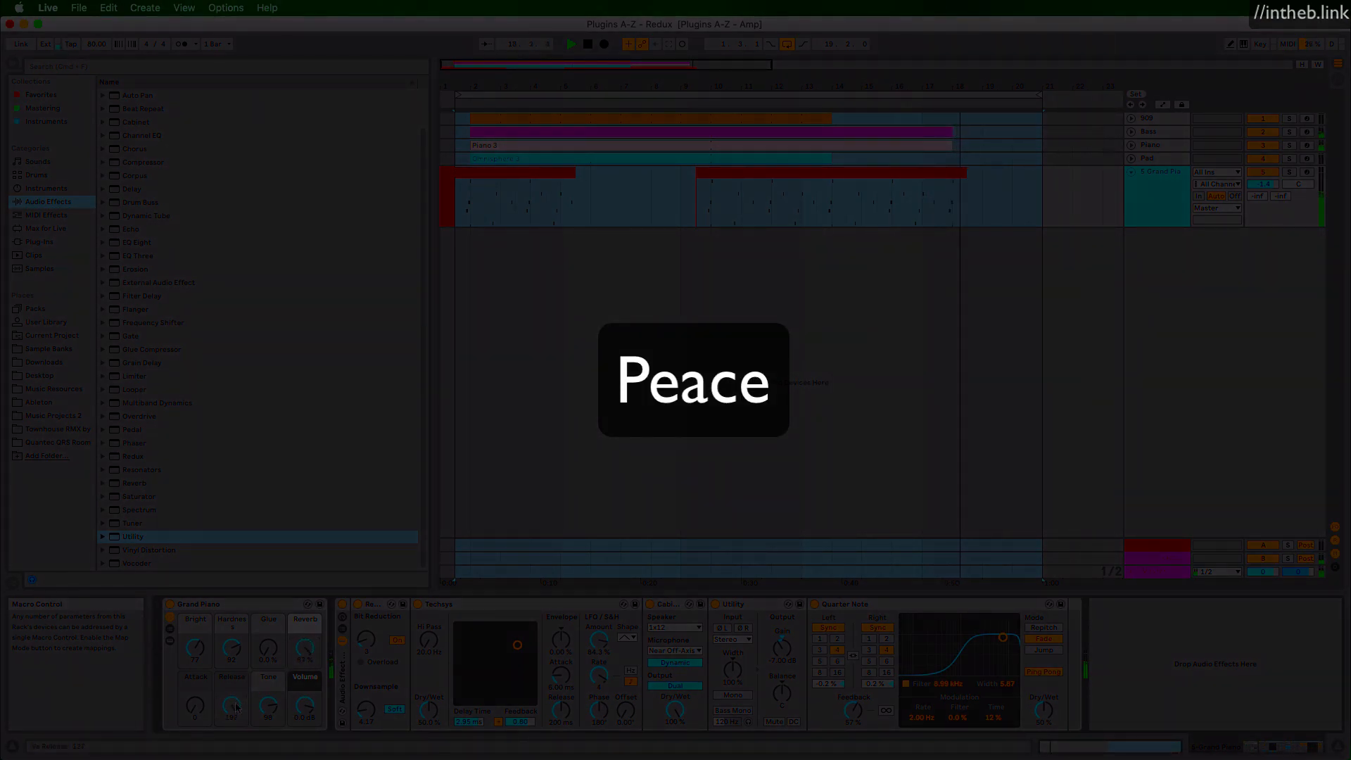